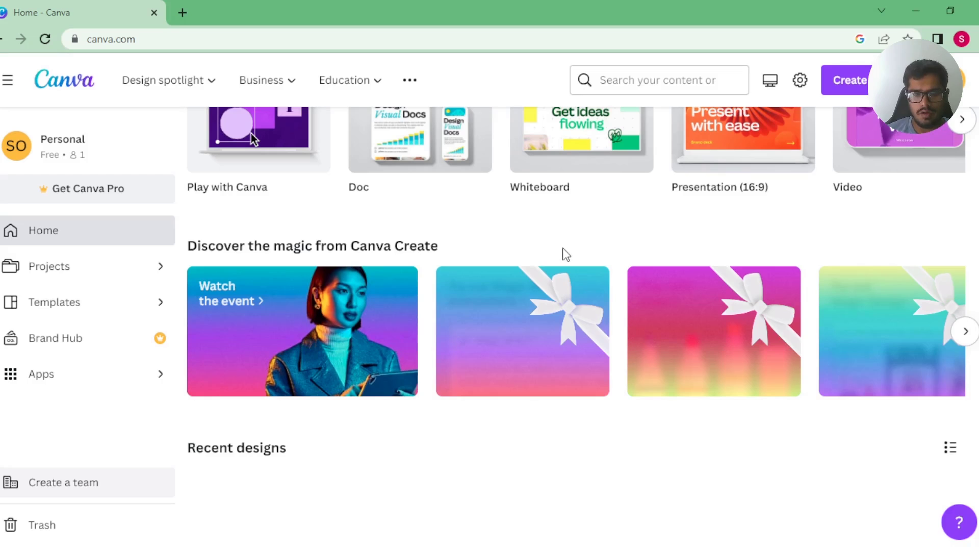
Browse the 'Discover the magic' carousel and open the 'Try out Magic Write everywhere' card.
{"action": "scroll", "coordinate": [534, 243], "scroll_direction": "up", "scroll_amount": 2}
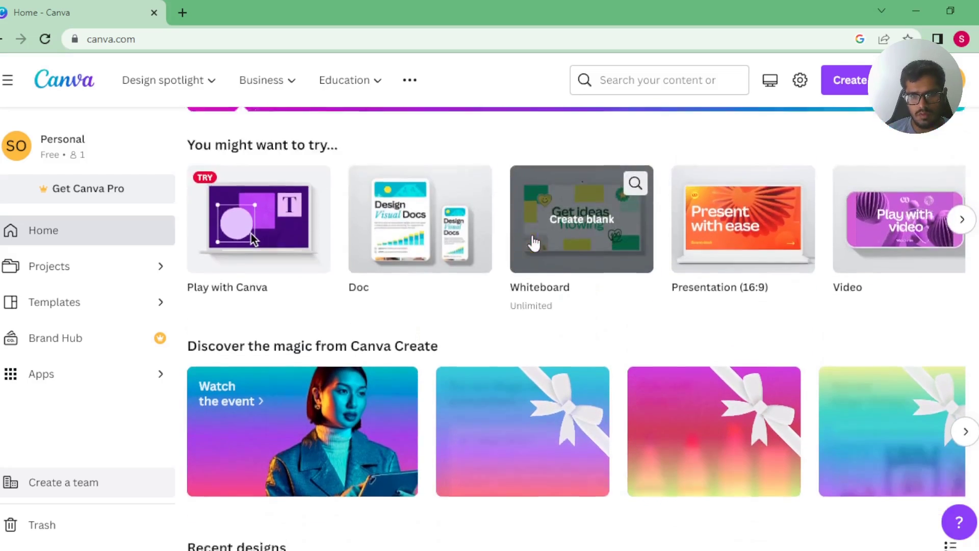
{"action": "scroll", "coordinate": [534, 243], "scroll_direction": "down", "scroll_amount": 3}
{"action": "left_click", "coordinate": [965, 257]}
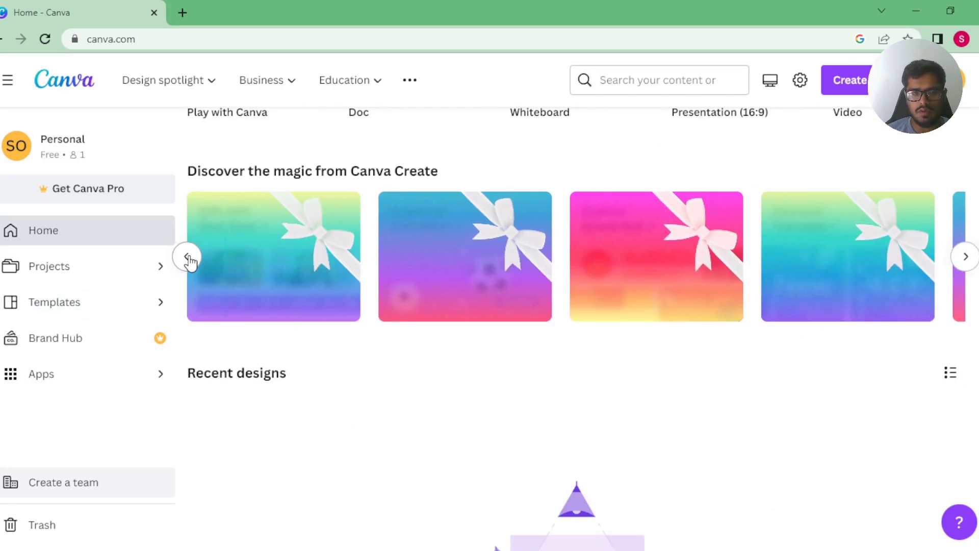
{"action": "left_click", "coordinate": [188, 258]}
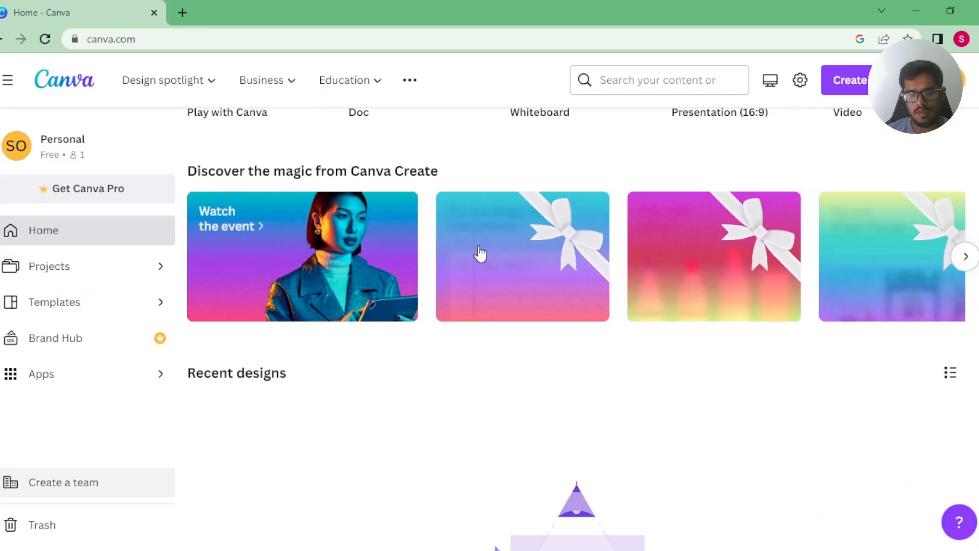
{"action": "mouse_move", "coordinate": [640, 206]}
{"action": "left_mouse_down"}
{"action": "mouse_move", "coordinate": [520, 218]}
{"action": "mouse_move", "coordinate": [516, 248]}
{"action": "left_mouse_up"}
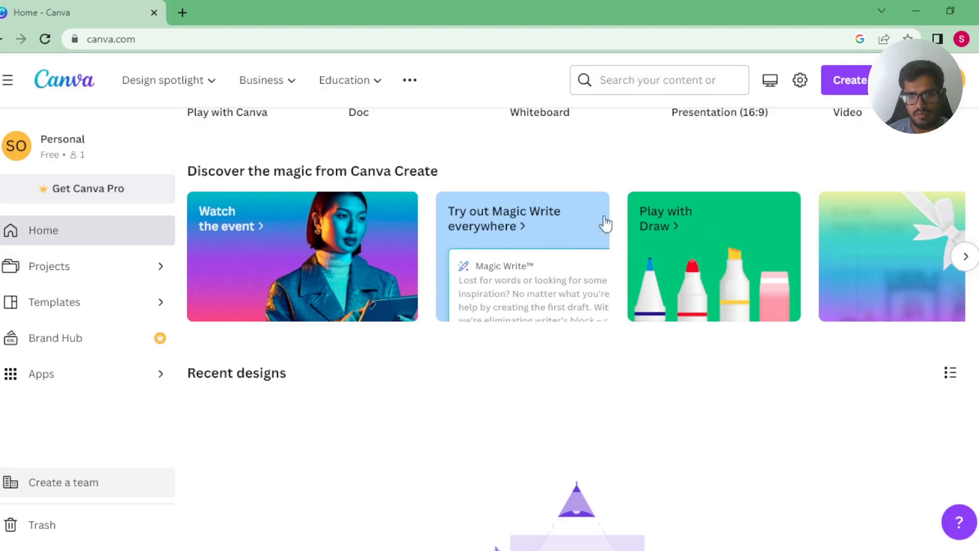
{"action": "left_click", "coordinate": [965, 257]}
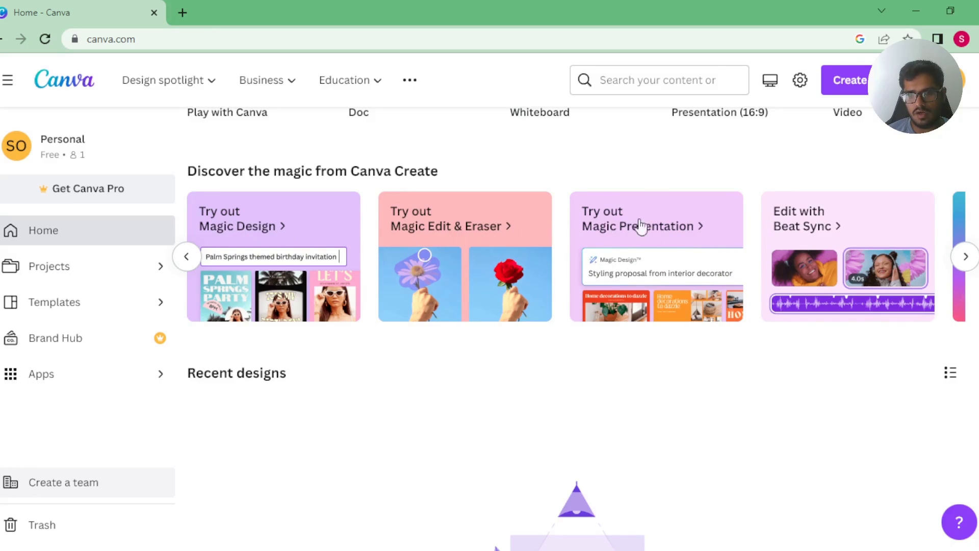
{"action": "left_click", "coordinate": [954, 255]}
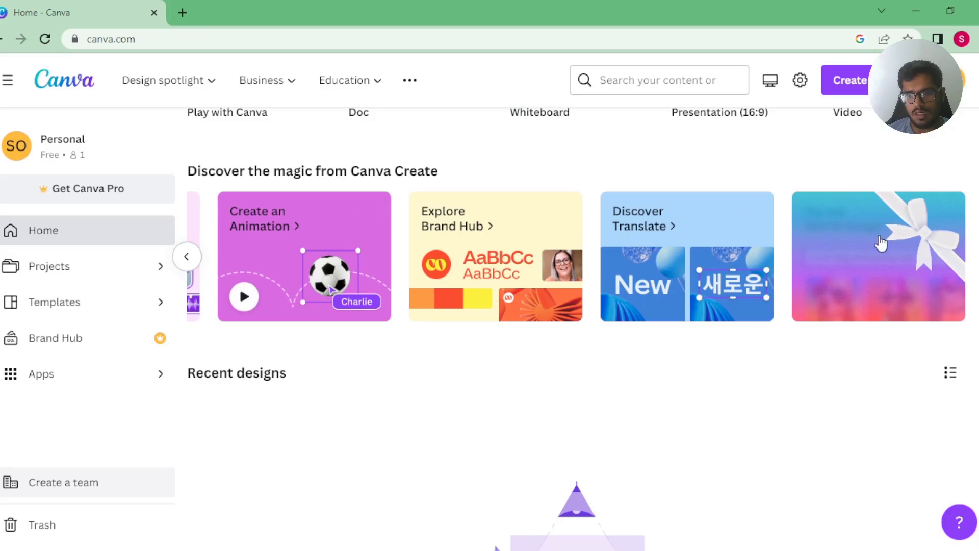
{"action": "left_click", "coordinate": [191, 264]}
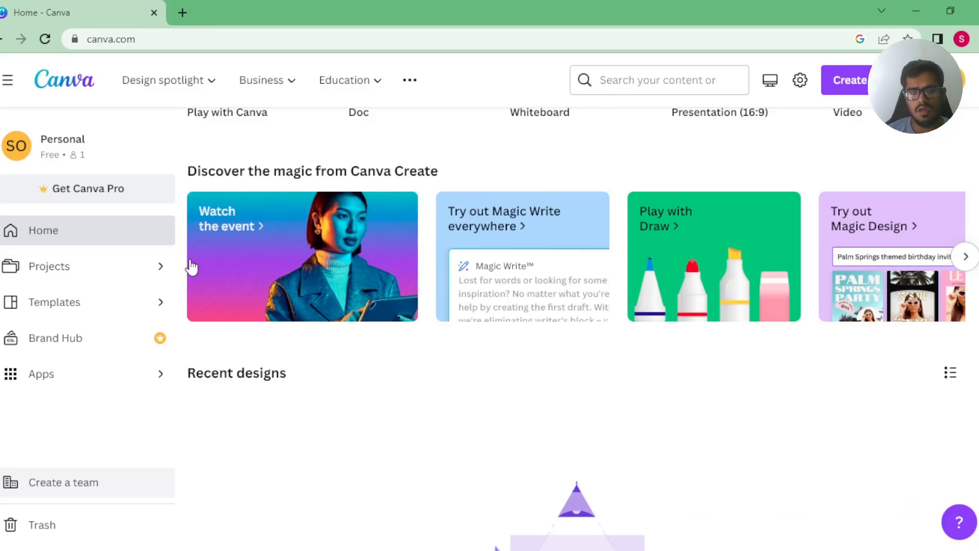
{"action": "left_click", "coordinate": [570, 259]}
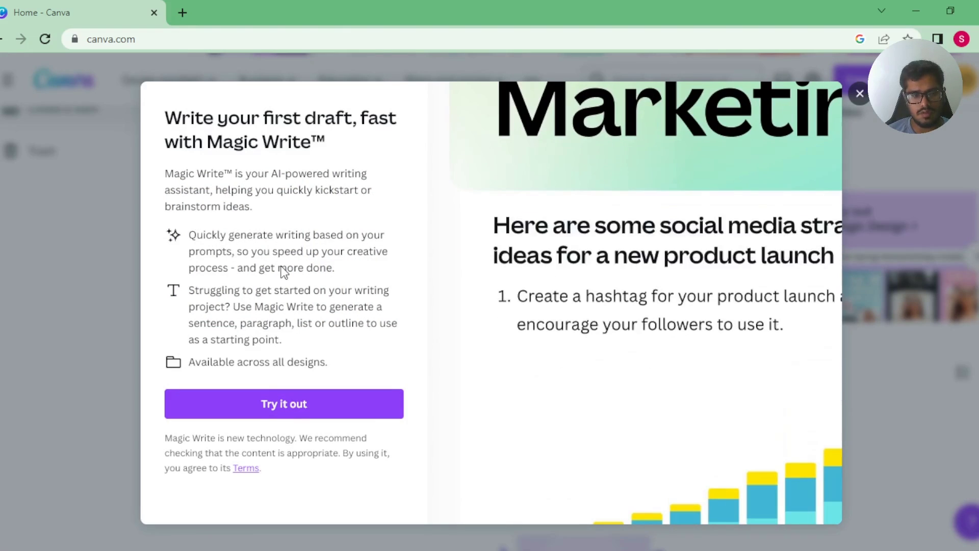
Start a new Magic Write Doc and generate a five-topic generative AI draft.
{"action": "left_click", "coordinate": [280, 406]}
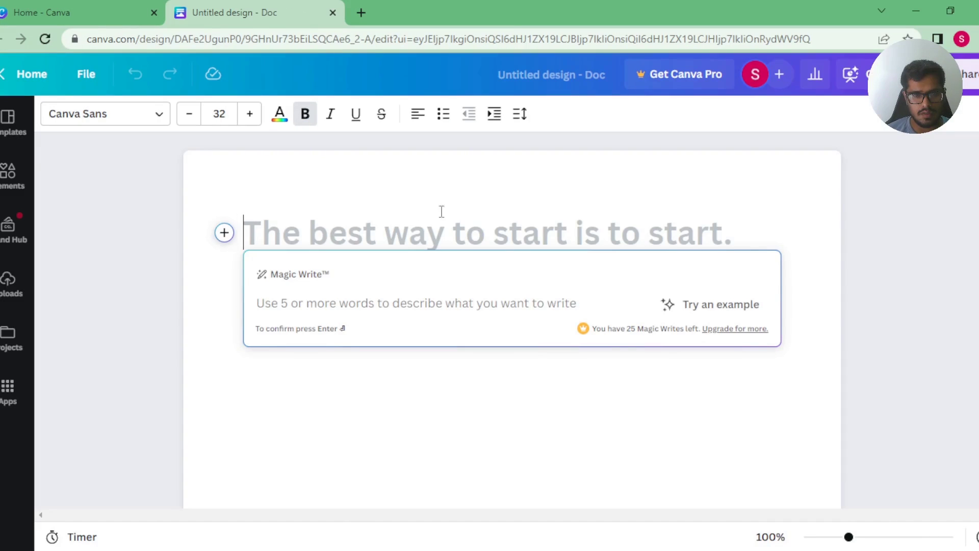
{"action": "type", "text": "5"}
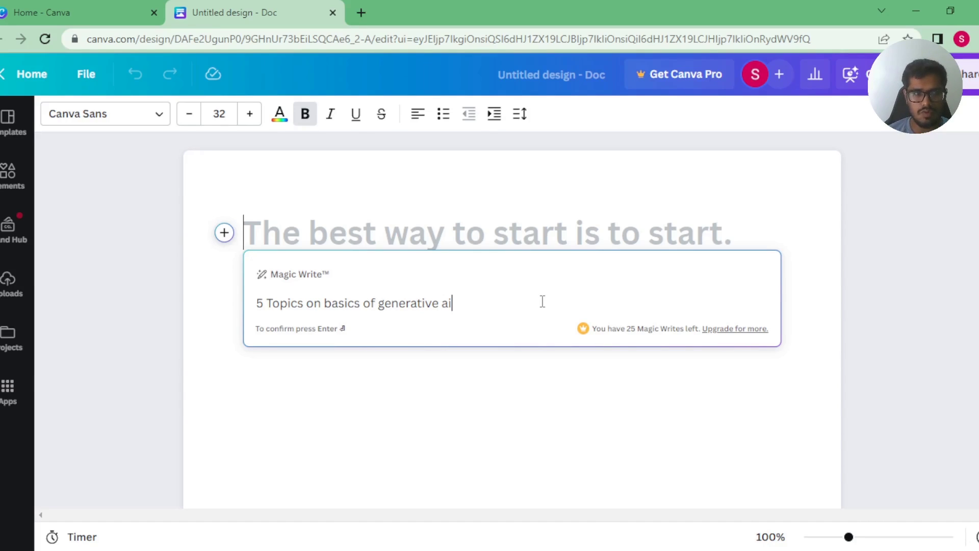
{"action": "key", "text": "Return"}
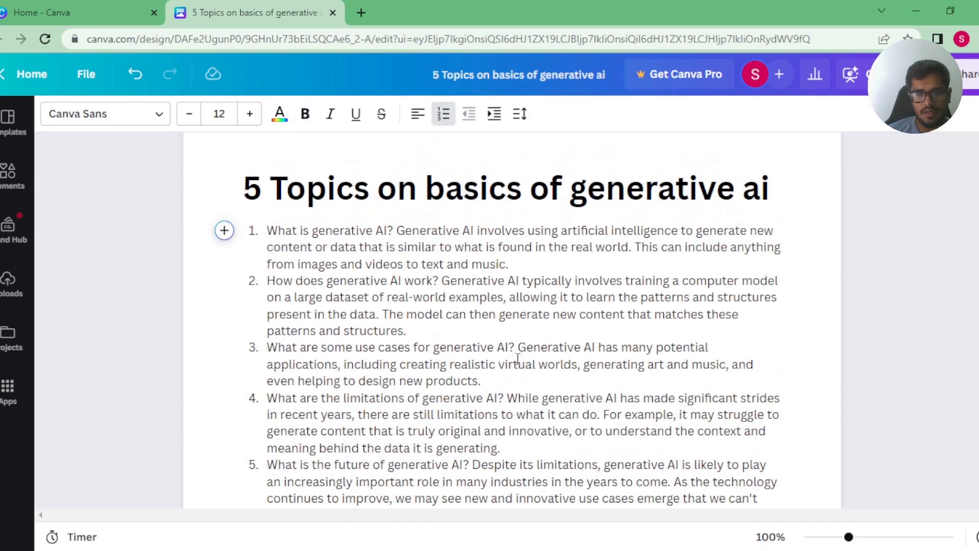
Review the generated list, then select its title and undo the draft.
{"action": "scroll", "coordinate": [497, 359], "scroll_direction": "down", "scroll_amount": 2}
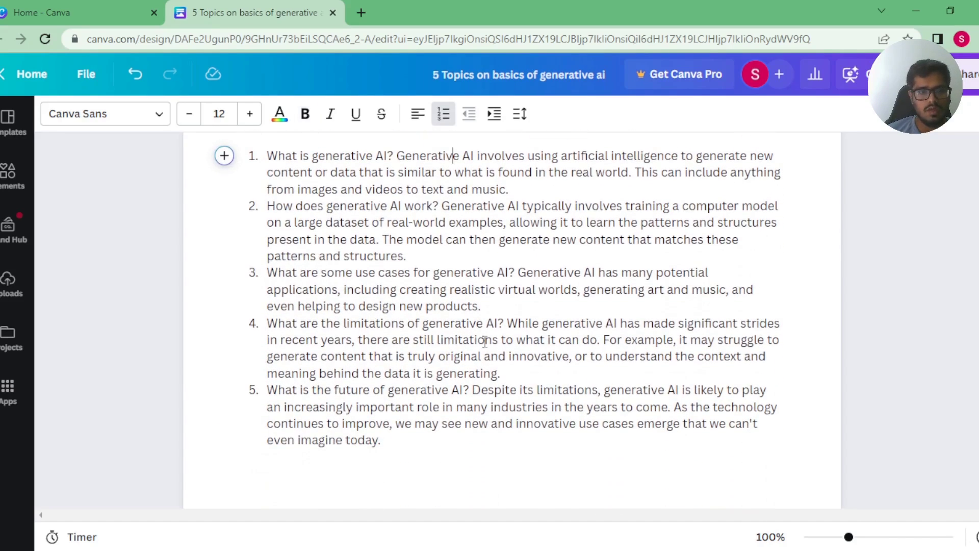
{"action": "scroll", "coordinate": [455, 312], "scroll_direction": "up", "scroll_amount": 2}
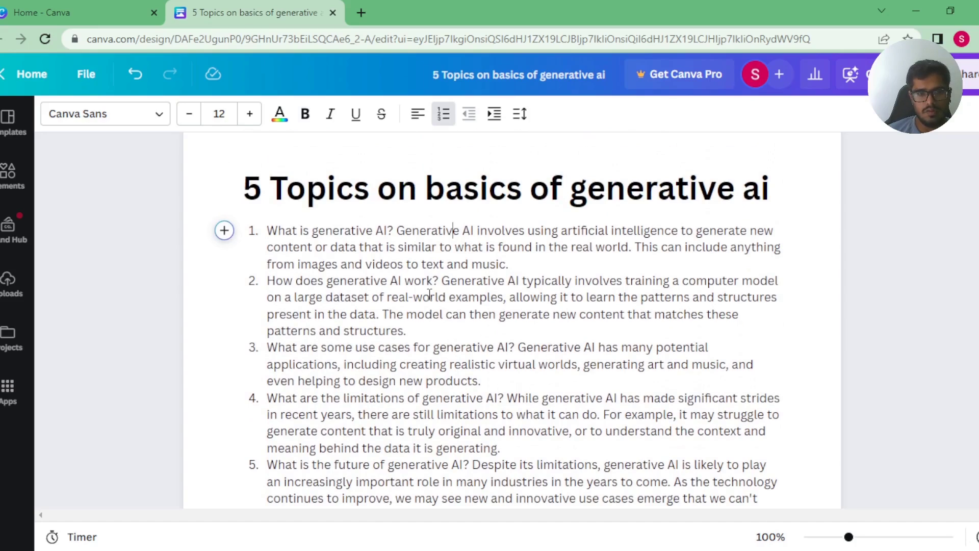
{"action": "scroll", "coordinate": [596, 306], "scroll_direction": "down", "scroll_amount": 2}
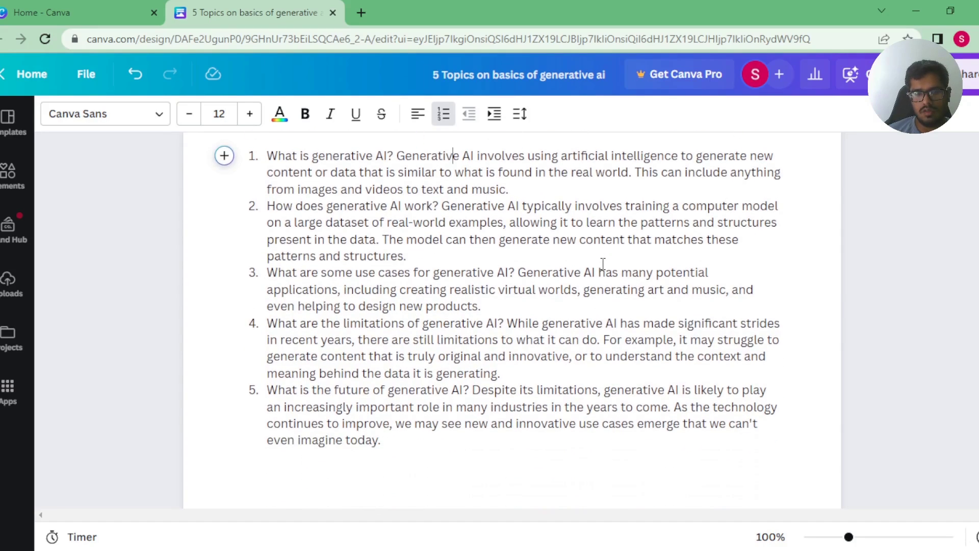
{"action": "scroll", "coordinate": [599, 262], "scroll_direction": "up", "scroll_amount": 2}
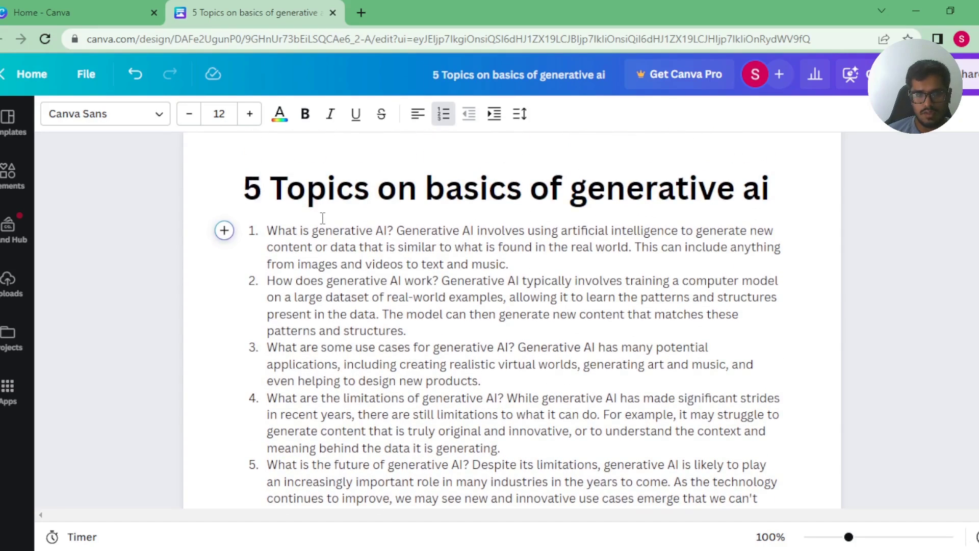
{"action": "scroll", "coordinate": [347, 225], "scroll_direction": "down", "scroll_amount": 2}
{"action": "scroll", "coordinate": [407, 249], "scroll_direction": "up", "scroll_amount": 3}
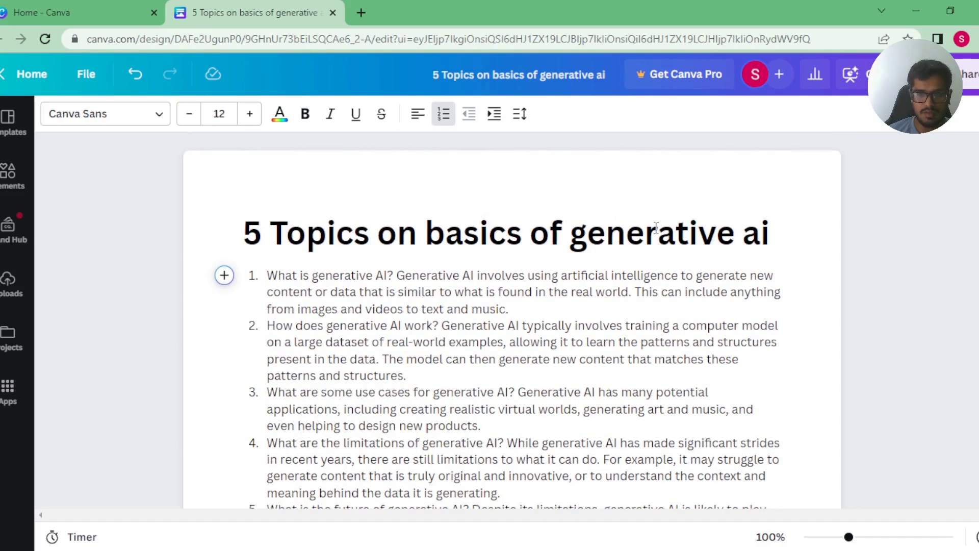
{"action": "triple_click", "coordinate": [311, 230]}
{"action": "key", "text": "ctrl+z"}
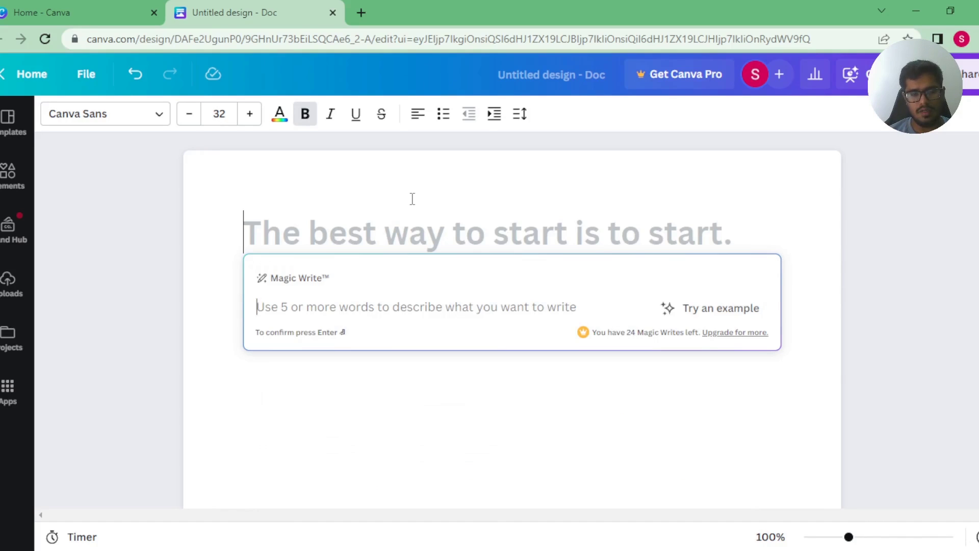
Generate '5 100 character basics of generative ai' with Magic Write, then switch back to the Home tab.
{"action": "type", "text": "5"}
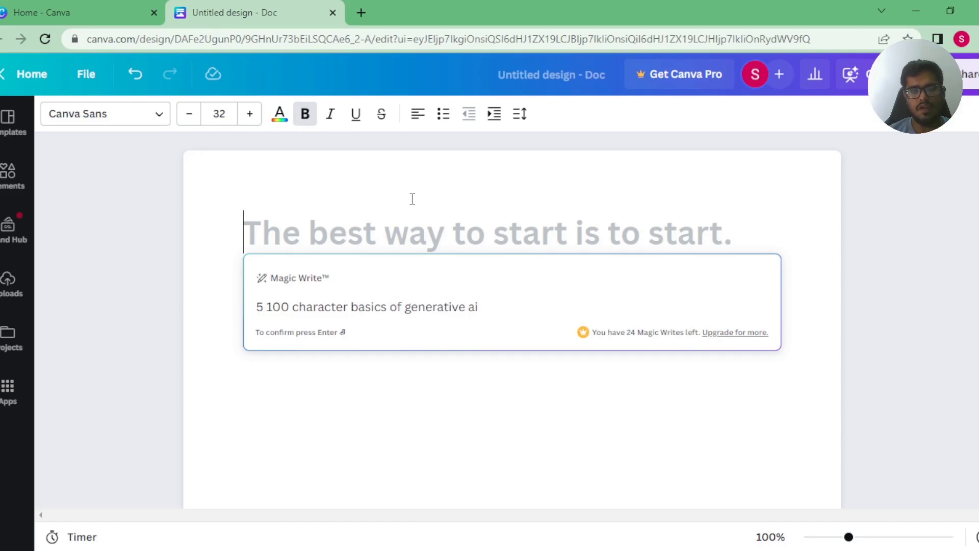
{"action": "key", "text": "Return"}
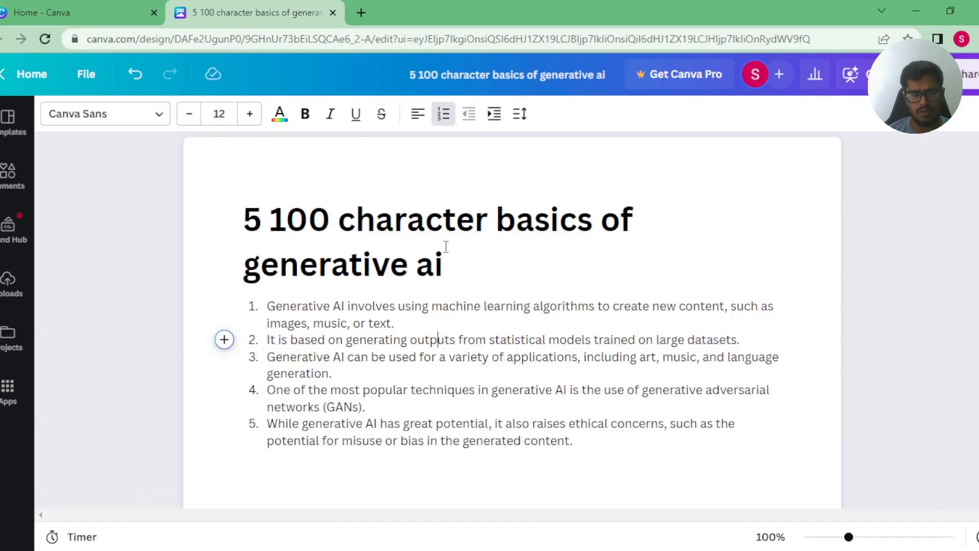
{"action": "key", "text": "ctrl+Tab"}
{"action": "scroll", "coordinate": [717, 270], "scroll_direction": "up", "scroll_amount": 2}
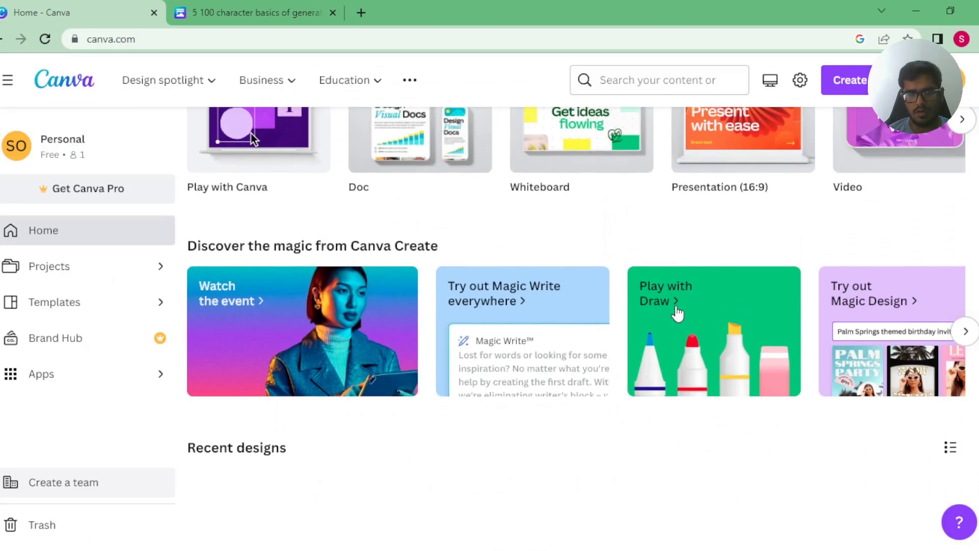
Peek at the 'Play with Draw' introduction, close it, and open 'Try out Magic Design'.
{"action": "left_click", "coordinate": [677, 313]}
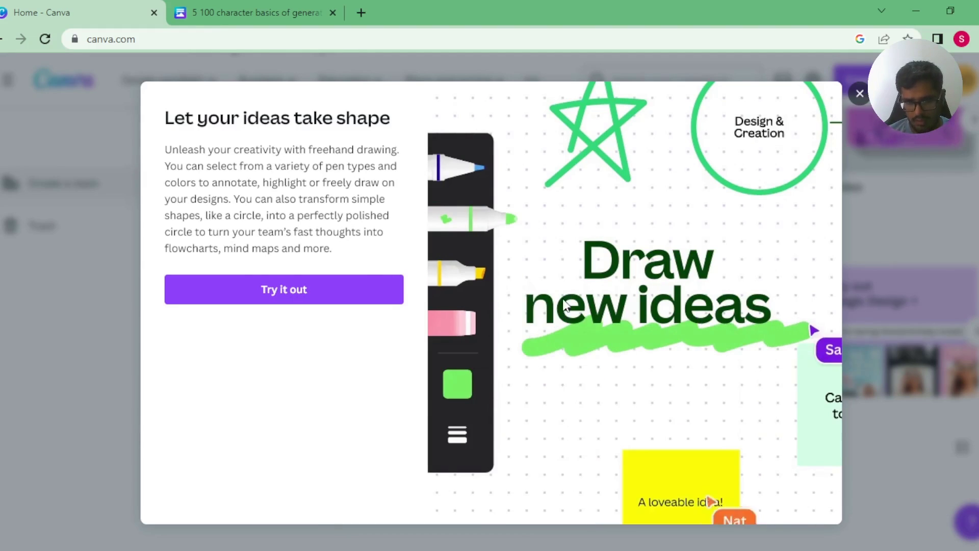
{"action": "left_click", "coordinate": [87, 144]}
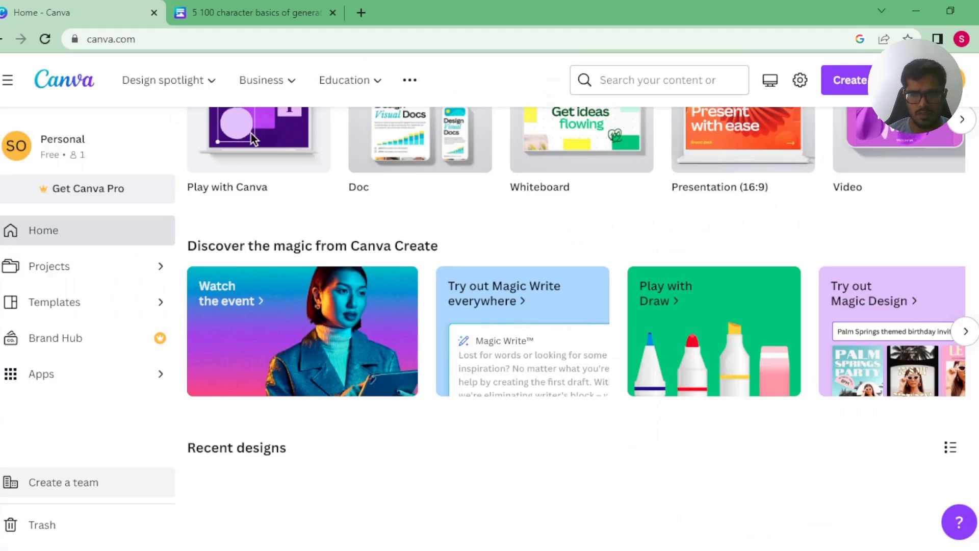
{"action": "left_click", "coordinate": [916, 315]}
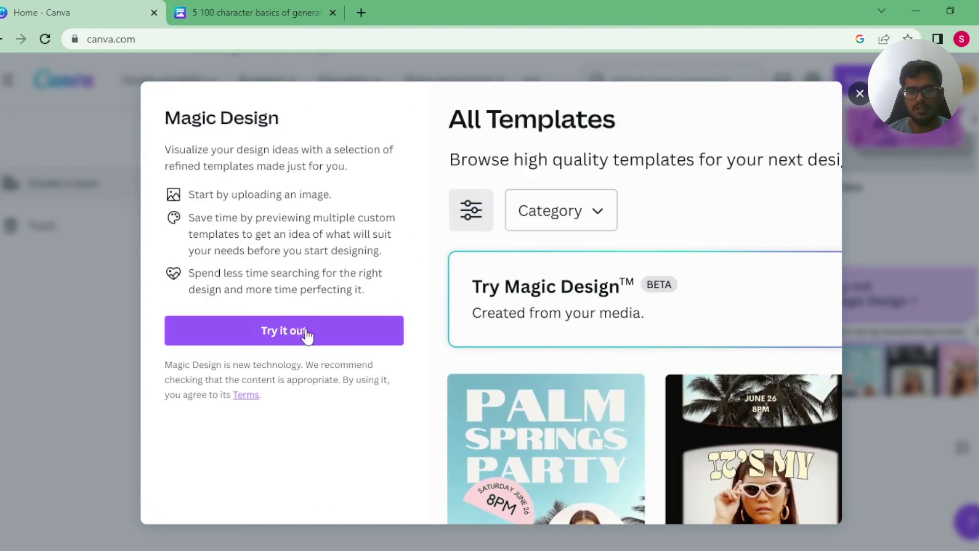
Open Magic Design on the Templates page and insert the portrait photo as media.
{"action": "left_click", "coordinate": [284, 332]}
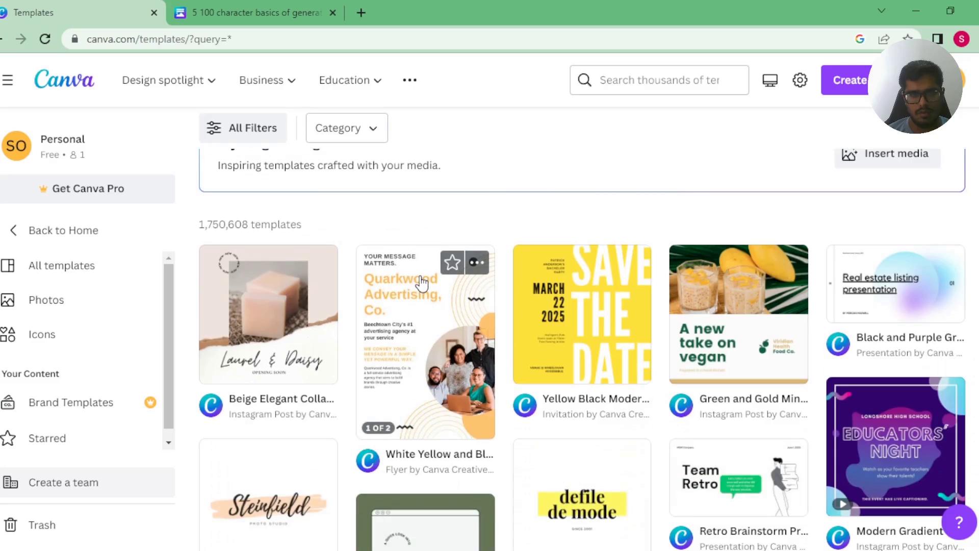
{"action": "left_click", "coordinate": [879, 312]}
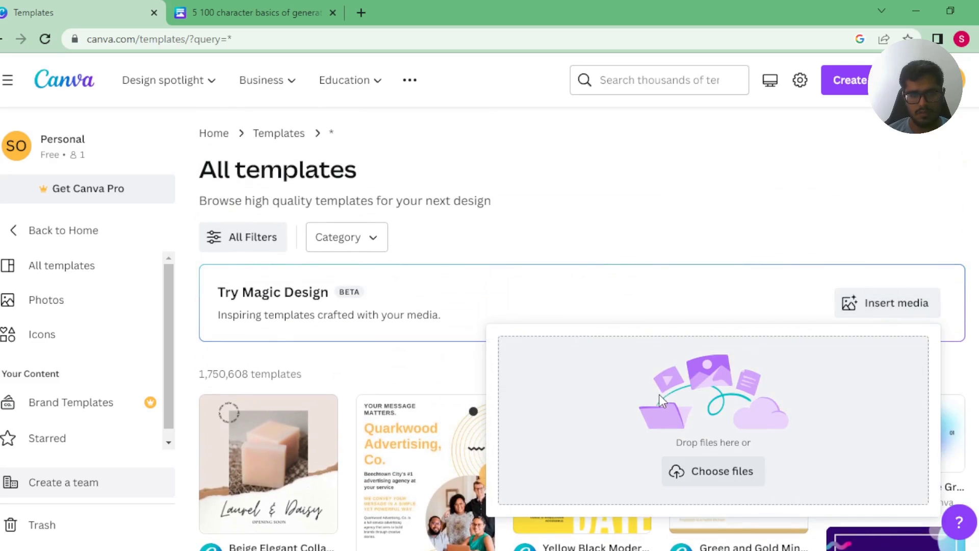
{"action": "left_click", "coordinate": [412, 343]}
{"action": "scroll", "coordinate": [454, 247], "scroll_direction": "down", "scroll_amount": 3}
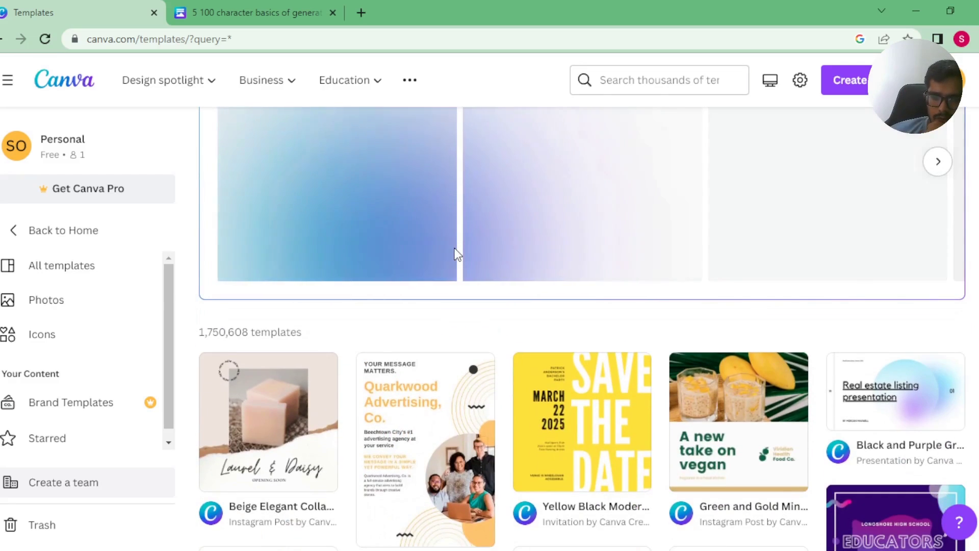
{"action": "scroll", "coordinate": [454, 248], "scroll_direction": "up", "scroll_amount": 3}
{"action": "scroll", "coordinate": [455, 248], "scroll_direction": "down", "scroll_amount": 3}
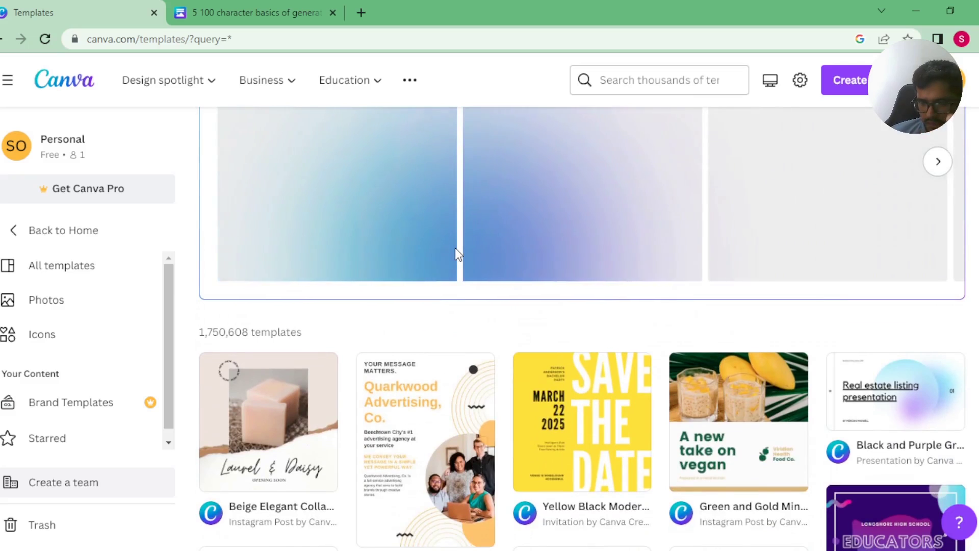
{"action": "scroll", "coordinate": [360, 305], "scroll_direction": "up", "scroll_amount": 2}
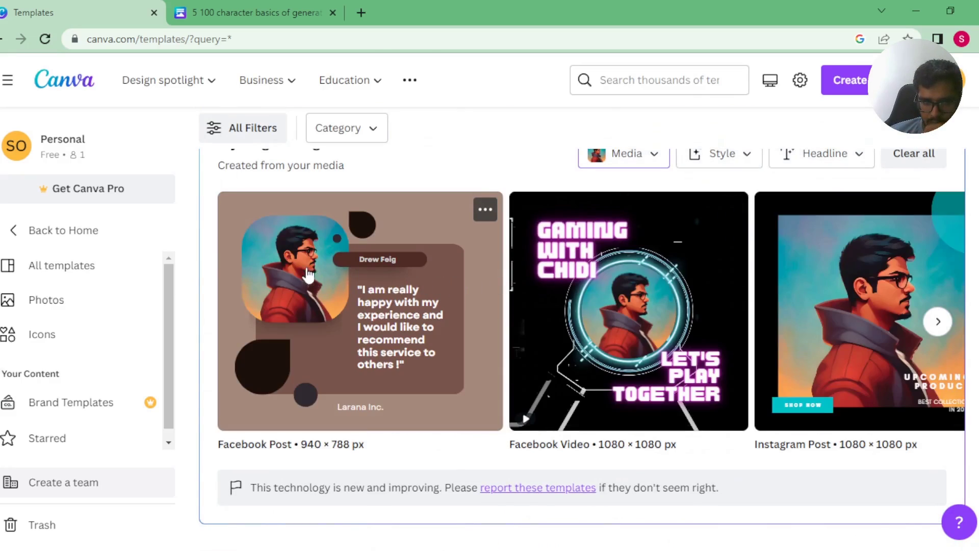
Preview the Instagram Post result and page forward through the generated designs.
{"action": "mouse_move", "coordinate": [623, 291]}
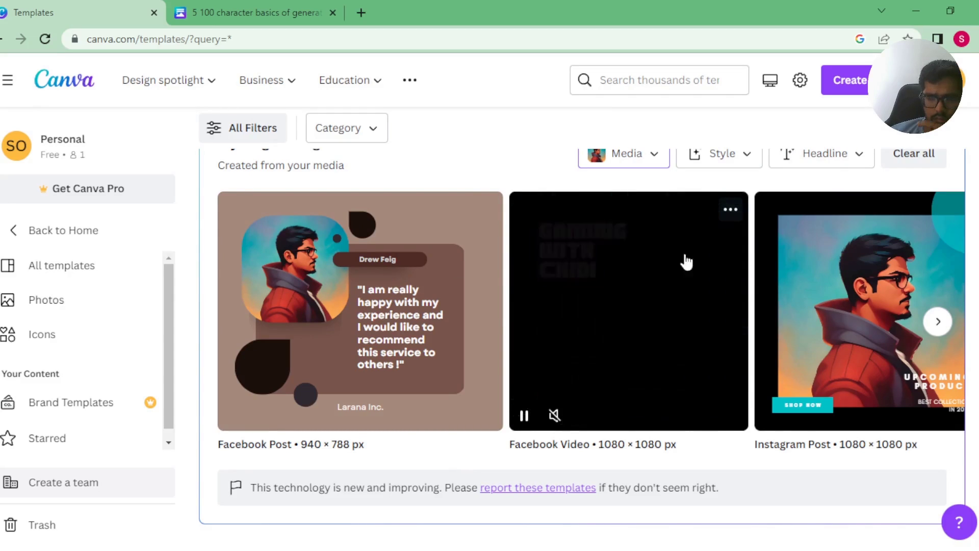
{"action": "left_click", "coordinate": [955, 332]}
{"action": "key", "text": "Escape"}
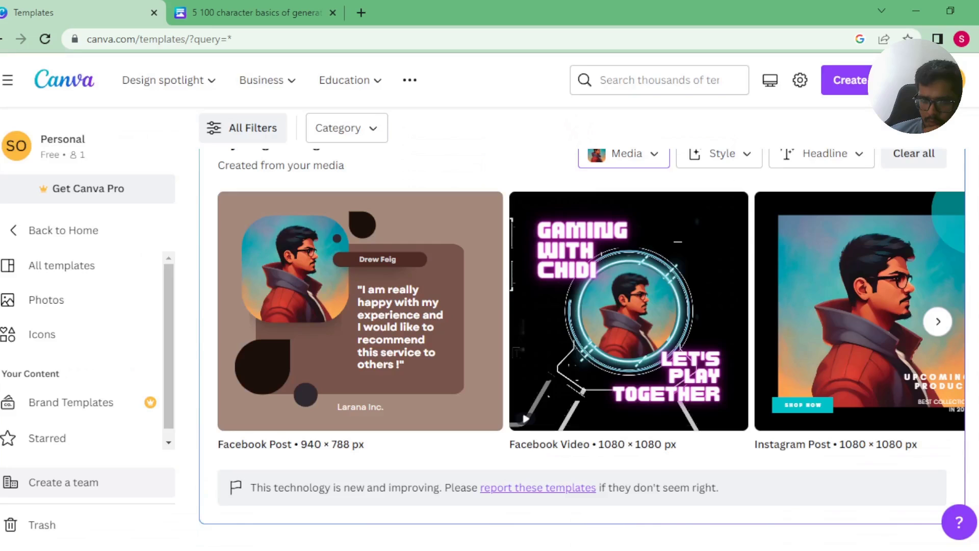
{"action": "left_click", "coordinate": [938, 323]}
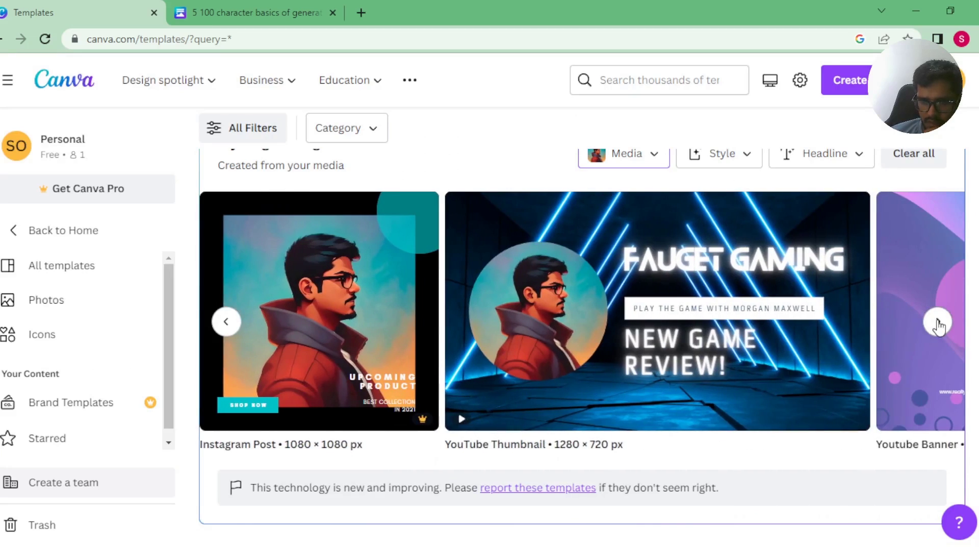
{"action": "left_click", "coordinate": [938, 322]}
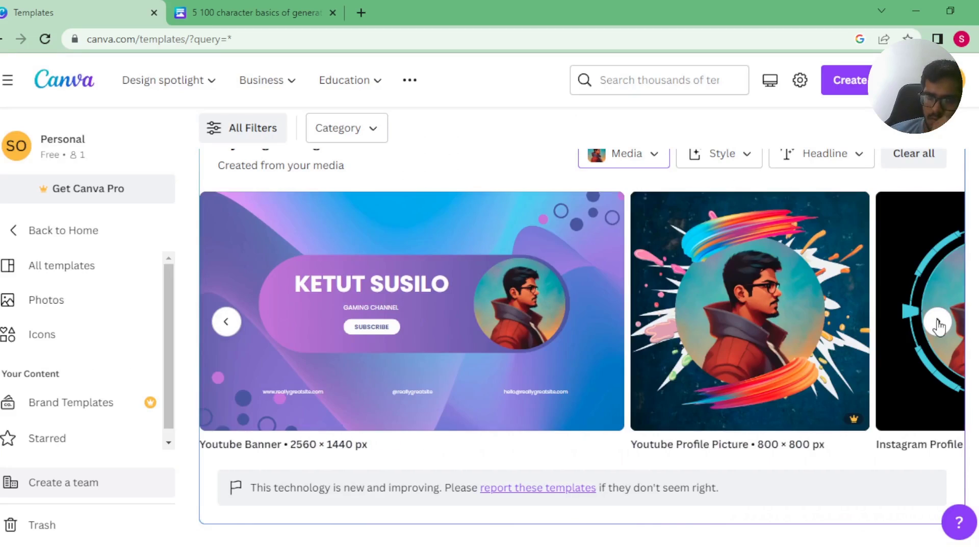
{"action": "left_click", "coordinate": [938, 322]}
{"action": "scroll", "coordinate": [833, 284], "scroll_direction": "down", "scroll_amount": 1}
{"action": "scroll", "coordinate": [833, 284], "scroll_direction": "up", "scroll_amount": 3}
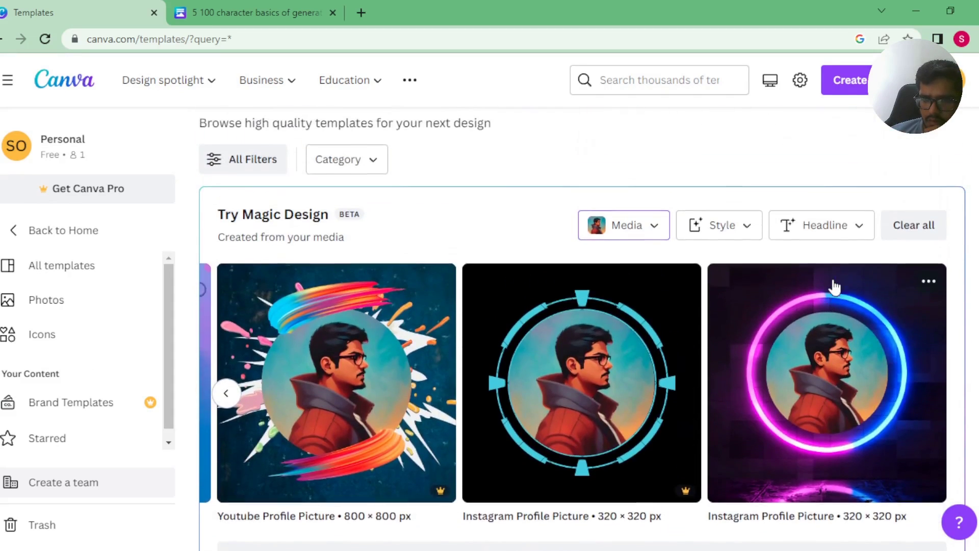
{"action": "scroll", "coordinate": [834, 287], "scroll_direction": "down", "scroll_amount": 6}
{"action": "scroll", "coordinate": [834, 287], "scroll_direction": "up", "scroll_amount": 5}
{"action": "scroll", "coordinate": [528, 367], "scroll_direction": "down", "scroll_amount": 1}
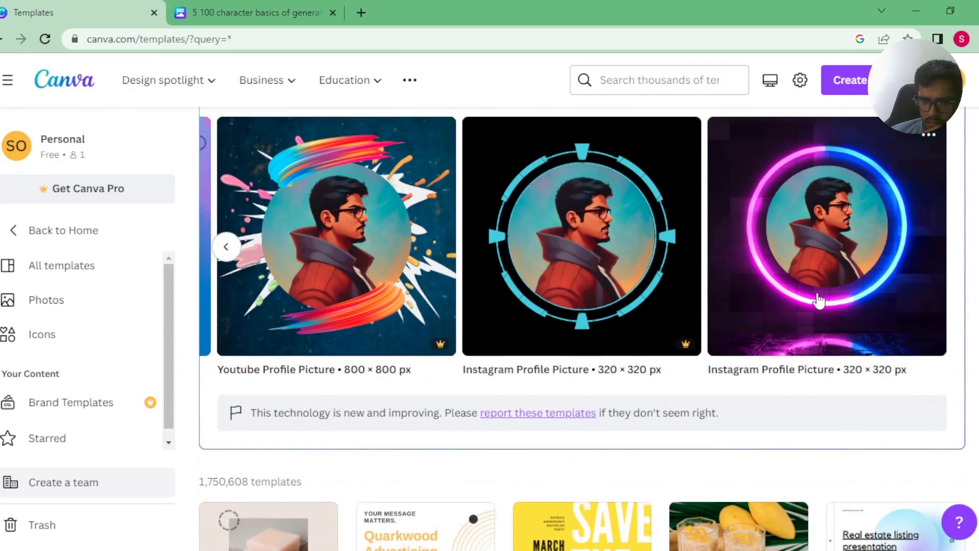
{"action": "scroll", "coordinate": [404, 415], "scroll_direction": "up", "scroll_amount": 2}
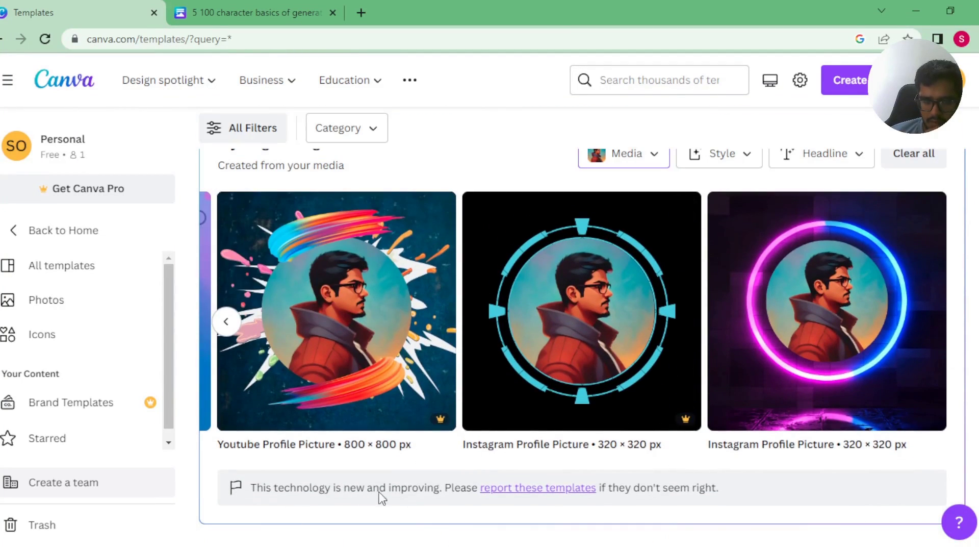
Page back through the results to the first generated template.
{"action": "left_click", "coordinate": [227, 329]}
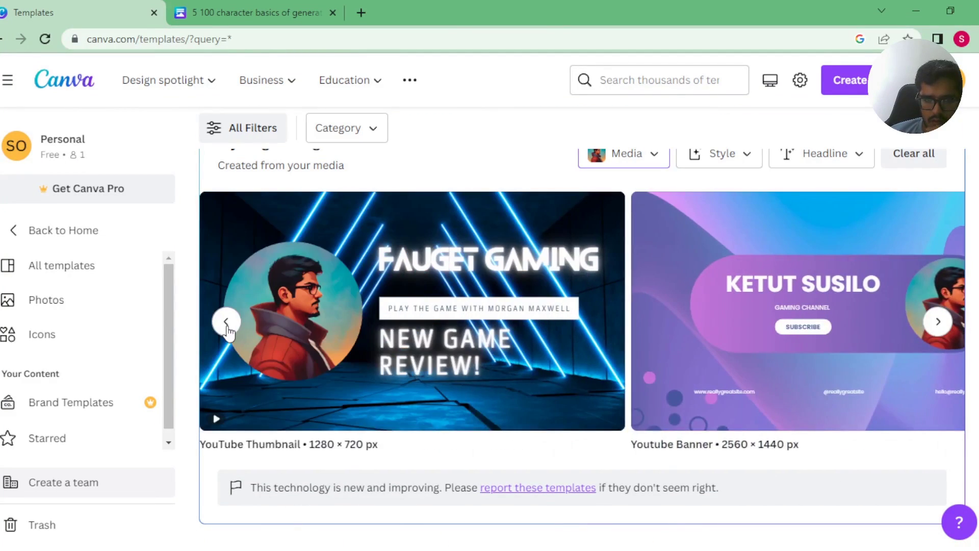
{"action": "left_click", "coordinate": [227, 329]}
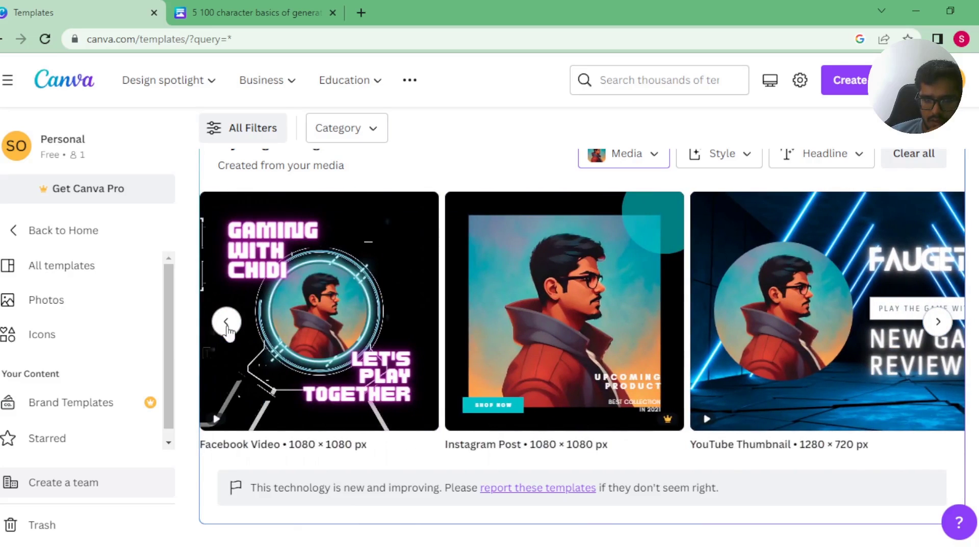
{"action": "left_click", "coordinate": [228, 329]}
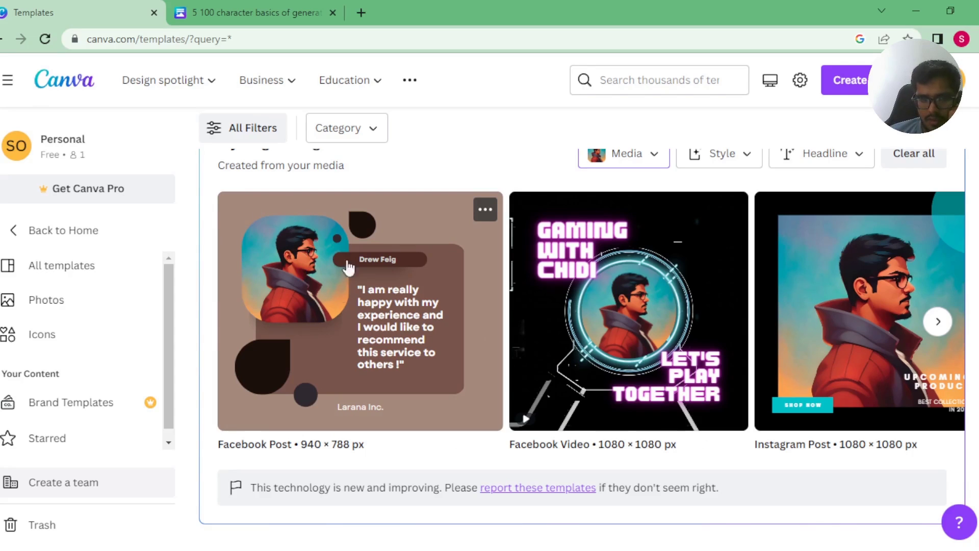
{"action": "scroll", "coordinate": [431, 288], "scroll_direction": "up", "scroll_amount": 3}
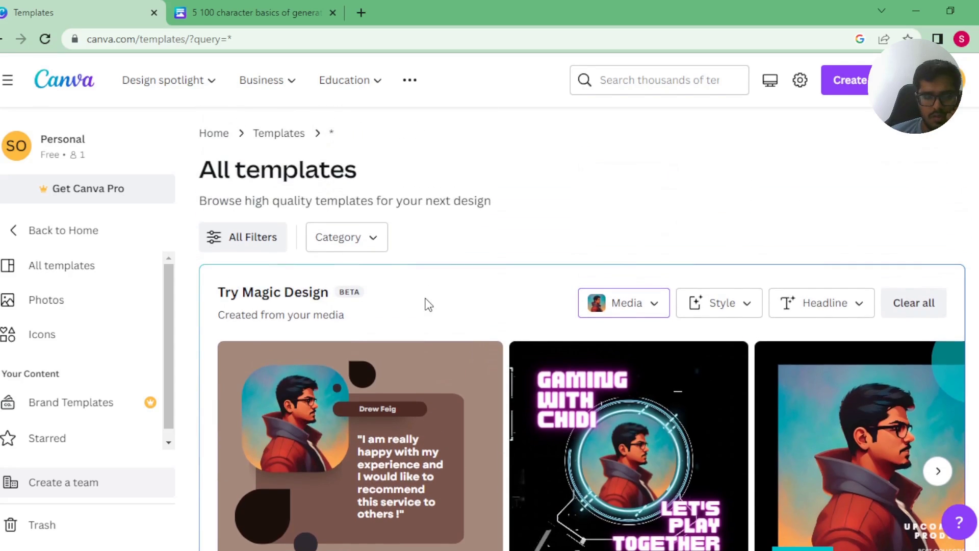
Return home and open the 'Try out Magic Edit & Eraser' sample design.
{"action": "left_click", "coordinate": [64, 80]}
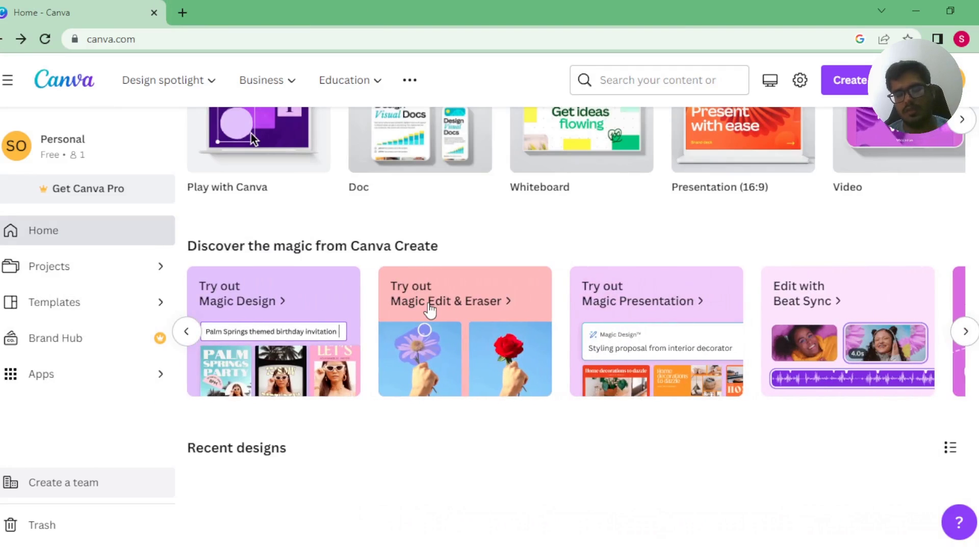
{"action": "left_click", "coordinate": [428, 310]}
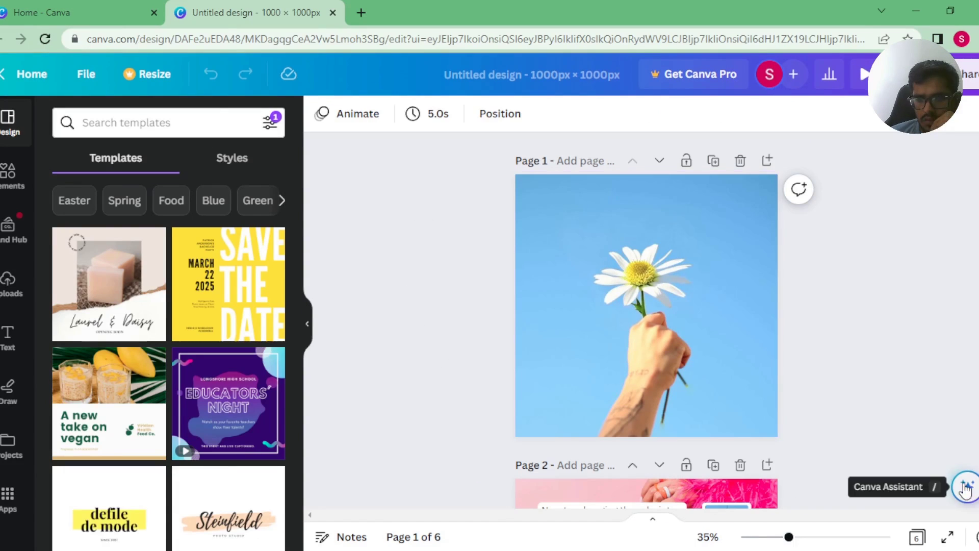
{"action": "scroll", "coordinate": [245, 306], "scroll_direction": "down", "scroll_amount": 6}
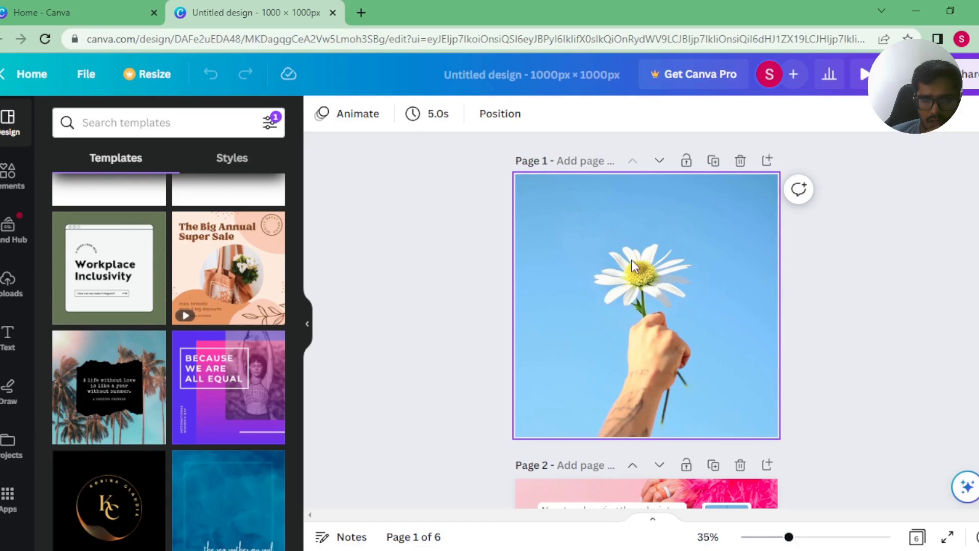
Open editing options on the daisy photo, then cancel the edit.
{"action": "double_click", "coordinate": [624, 311]}
{"action": "left_click", "coordinate": [362, 164]}
{"action": "scroll", "coordinate": [577, 323], "scroll_direction": "down", "scroll_amount": 4}
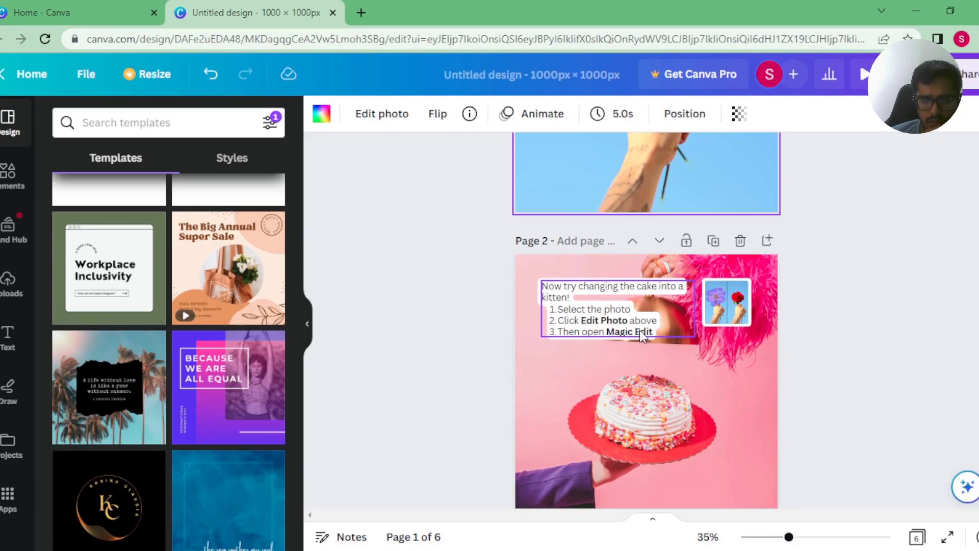
{"action": "double_click", "coordinate": [619, 197]}
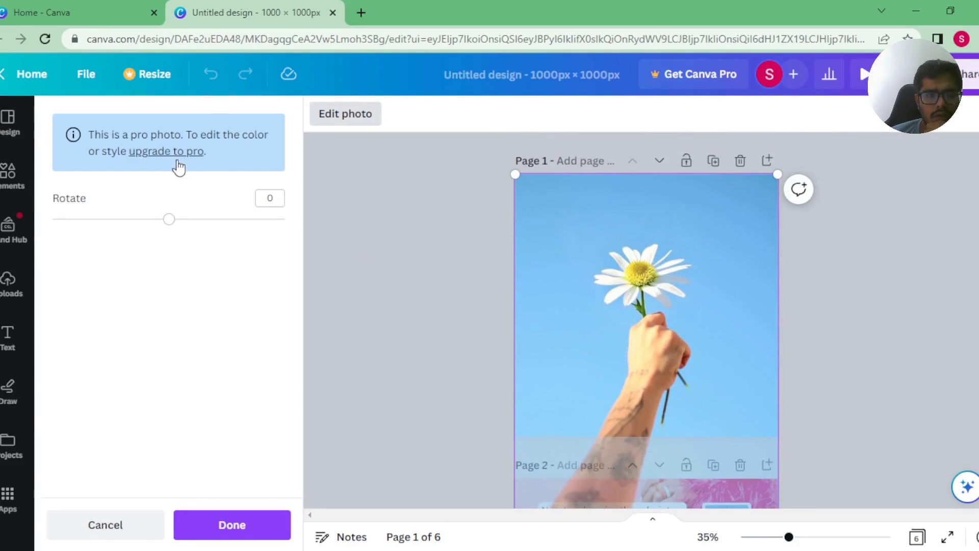
{"action": "key", "text": "Escape"}
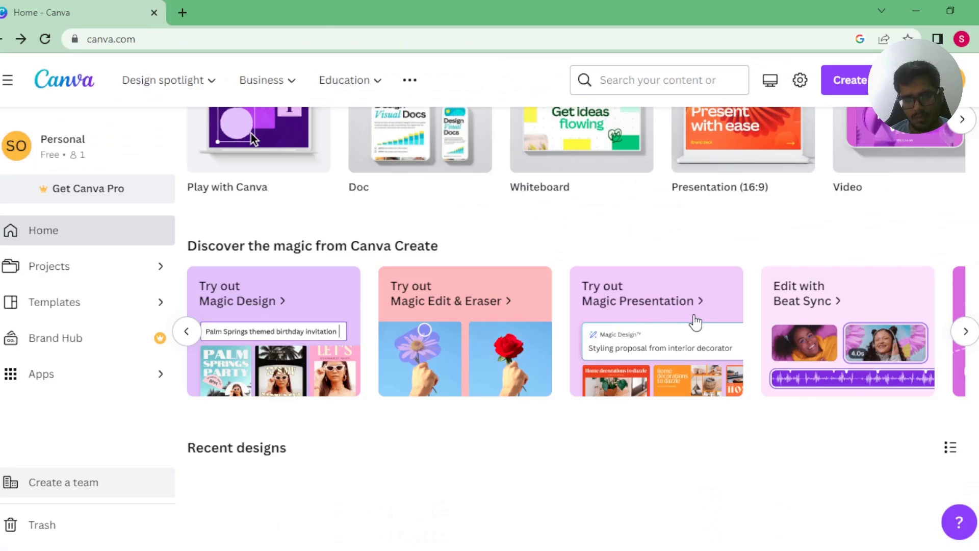
Start a Magic Presentation on the topic 'basics of generative ai'.
{"action": "left_click", "coordinate": [695, 321]}
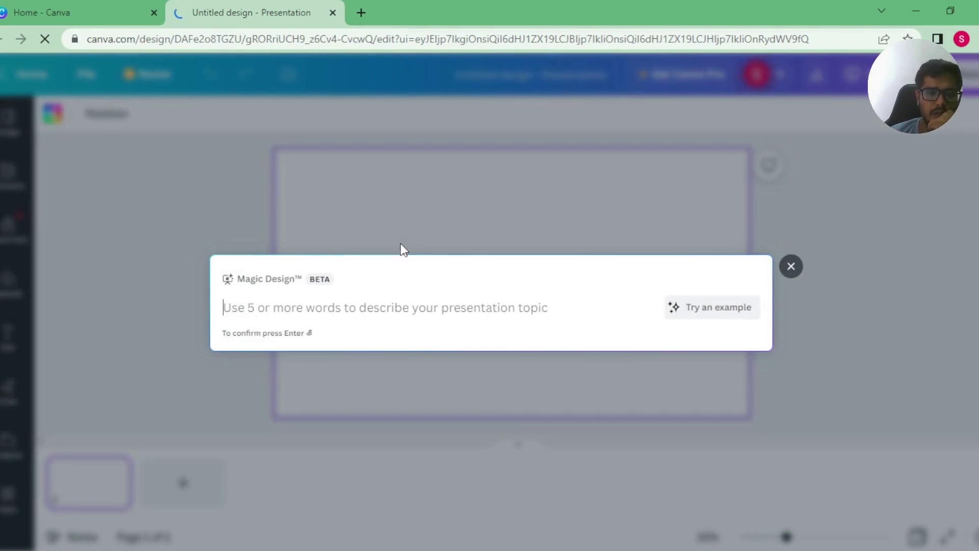
{"action": "type", "text": "ba"}
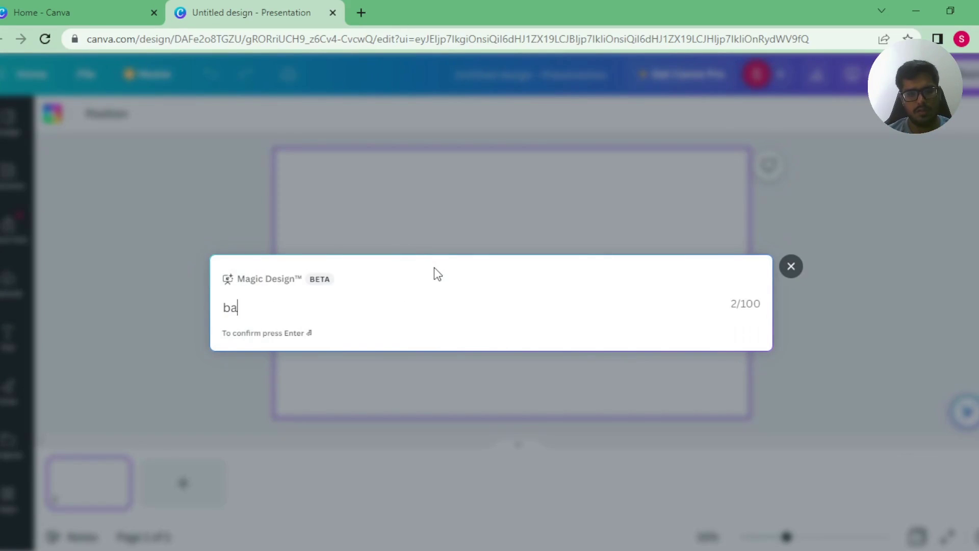
{"action": "type", "text": "sics of generative a"}
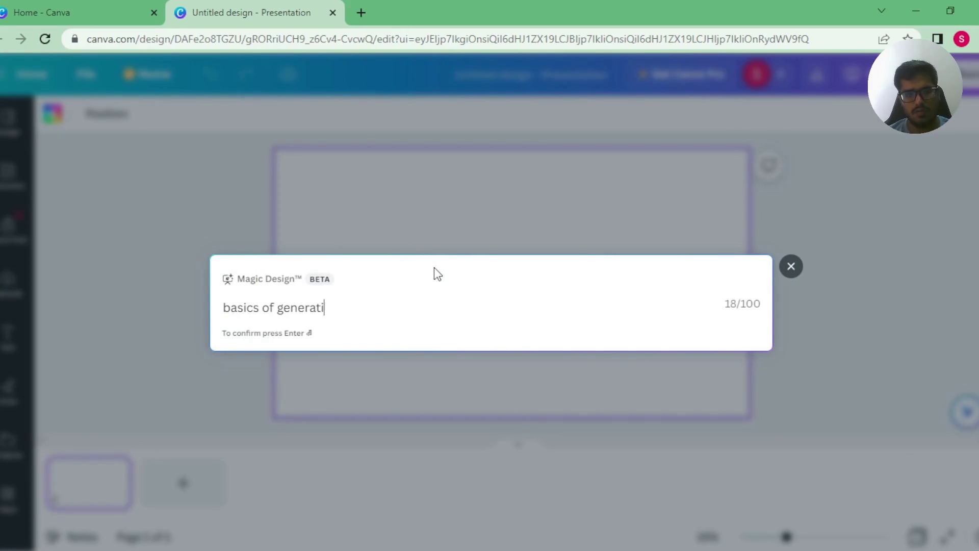
{"action": "type", "text": "i"}
{"action": "key", "text": "Return"}
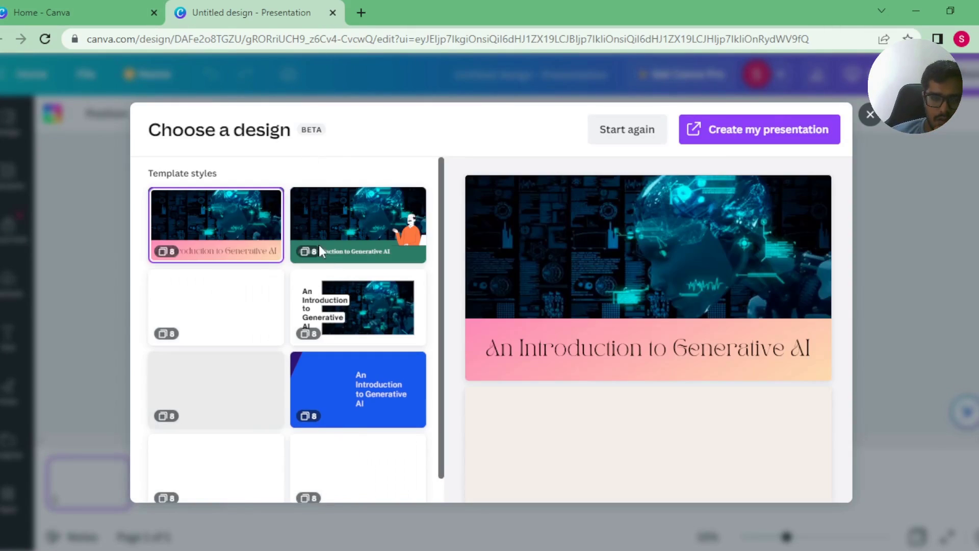
Scroll the generated slide previews and switch to a different template style.
{"action": "scroll", "coordinate": [601, 317], "scroll_direction": "down", "scroll_amount": 8}
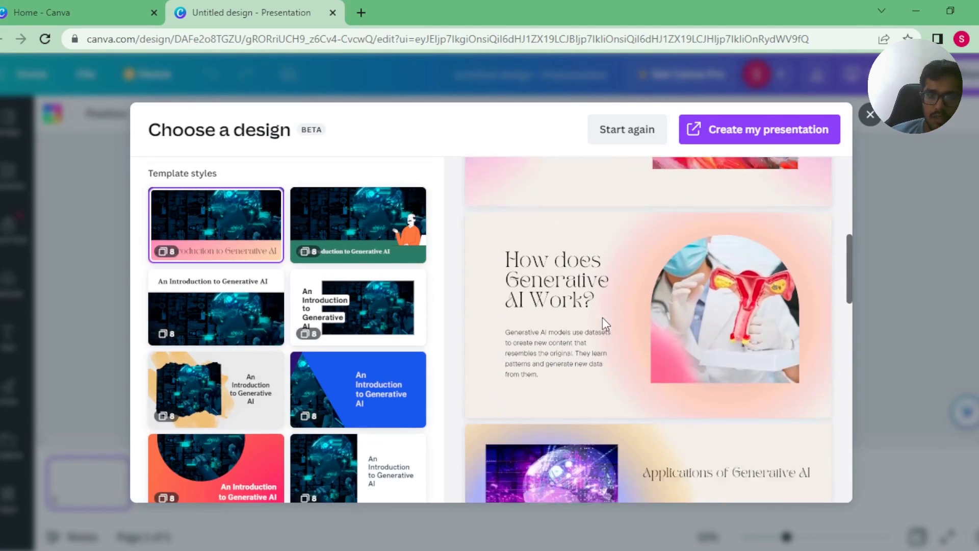
{"action": "scroll", "coordinate": [602, 319], "scroll_direction": "down", "scroll_amount": 4}
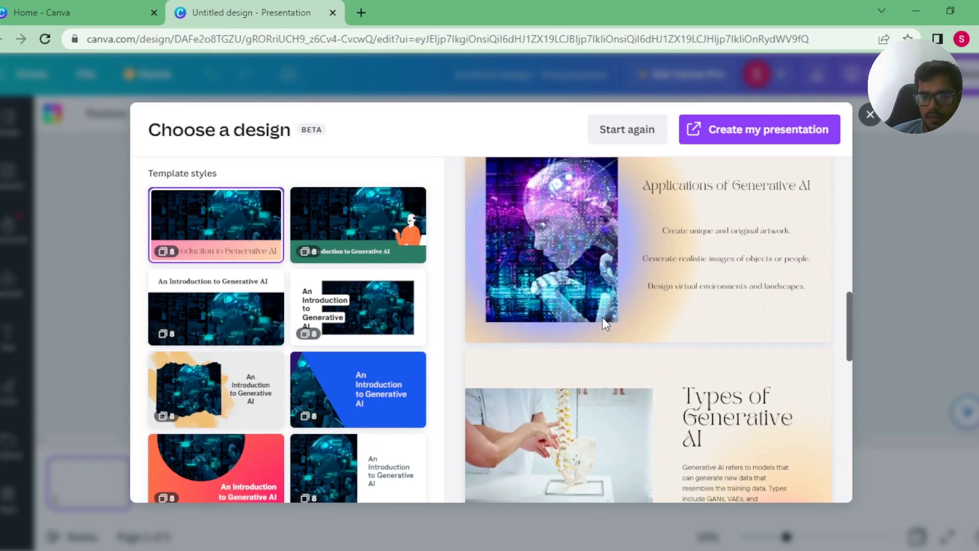
{"action": "scroll", "coordinate": [602, 317], "scroll_direction": "down", "scroll_amount": 10}
{"action": "scroll", "coordinate": [583, 314], "scroll_direction": "up", "scroll_amount": 4}
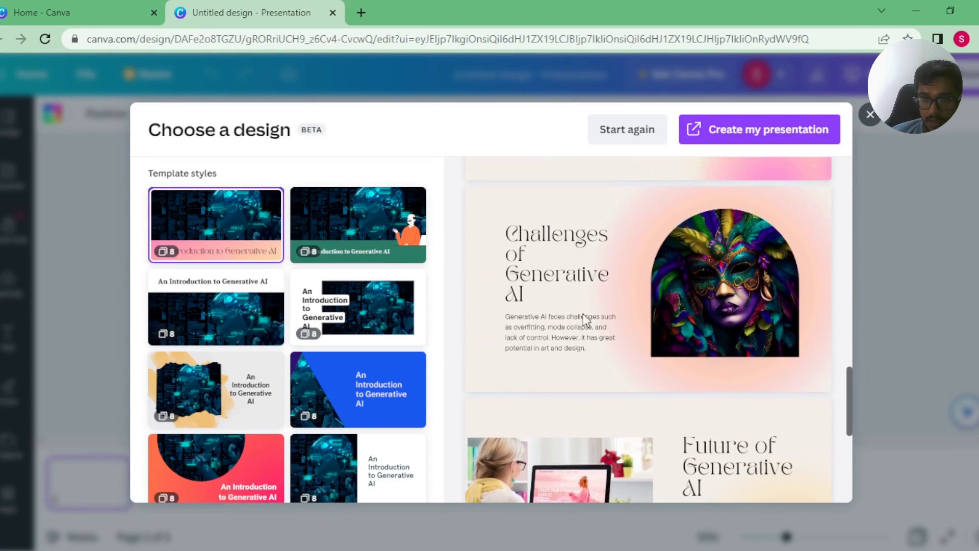
{"action": "scroll", "coordinate": [527, 335], "scroll_direction": "down", "scroll_amount": 5}
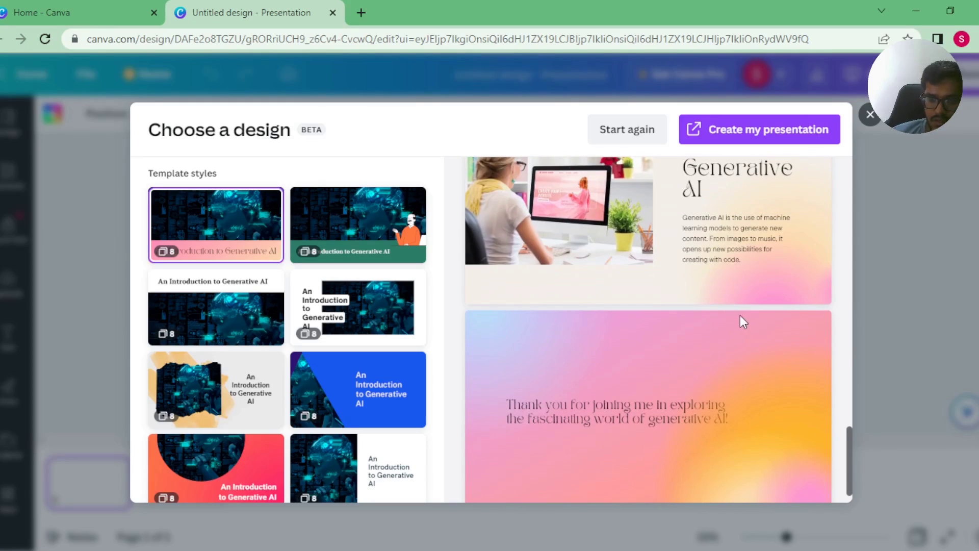
{"action": "left_click", "coordinate": [387, 306]}
{"action": "scroll", "coordinate": [721, 343], "scroll_direction": "down", "scroll_amount": 10}
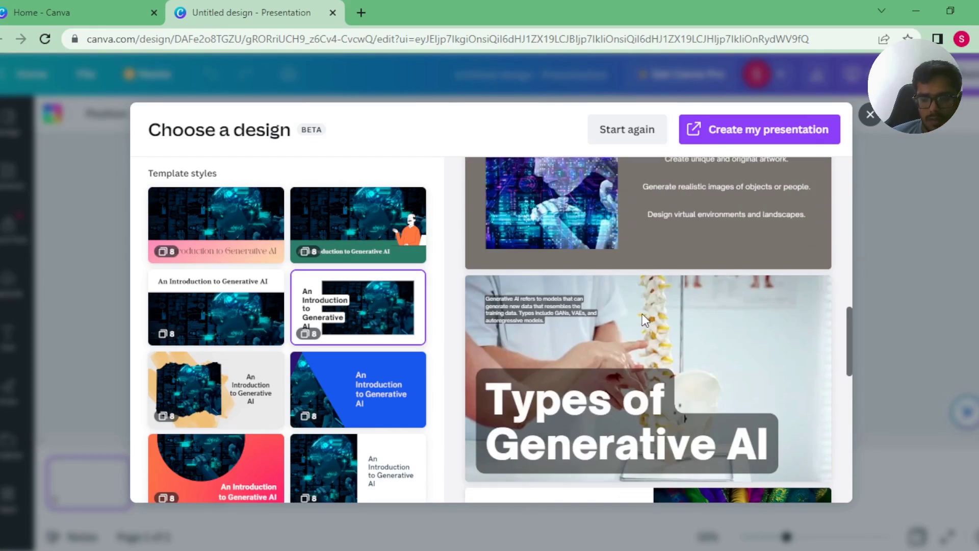
{"action": "scroll", "coordinate": [642, 317], "scroll_direction": "down", "scroll_amount": 10}
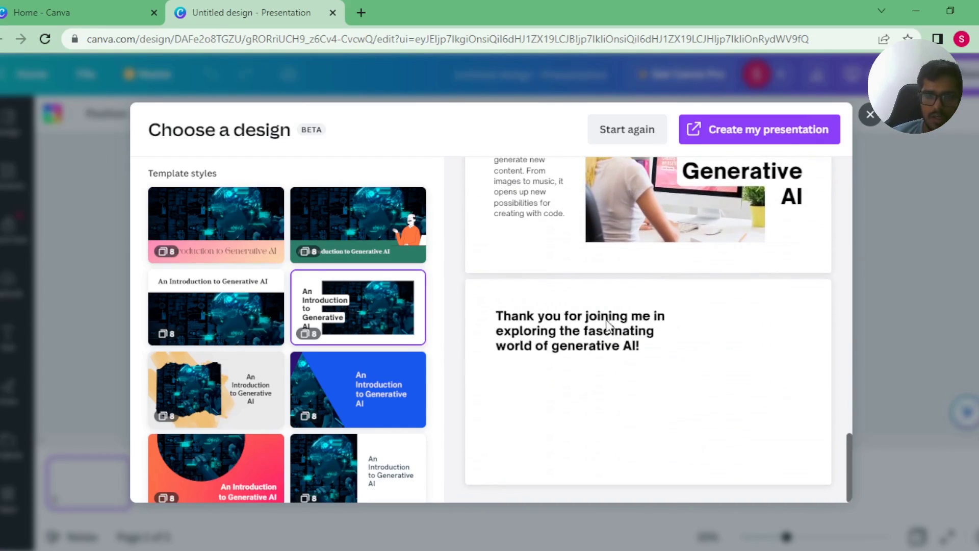
Preview the blue and orange template styles, then return to the Home tab.
{"action": "left_click", "coordinate": [314, 384]}
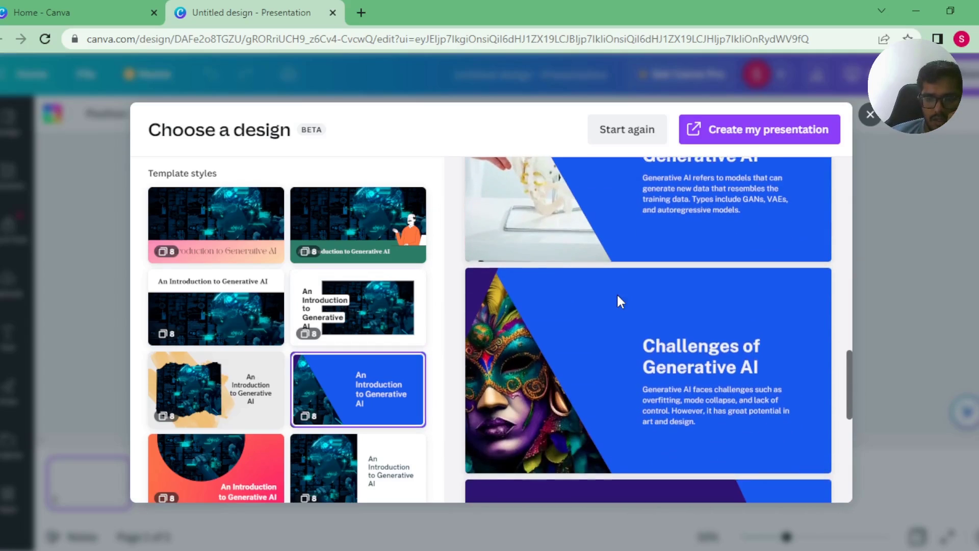
{"action": "scroll", "coordinate": [616, 292], "scroll_direction": "down", "scroll_amount": 5}
{"action": "scroll", "coordinate": [617, 299], "scroll_direction": "up", "scroll_amount": 15}
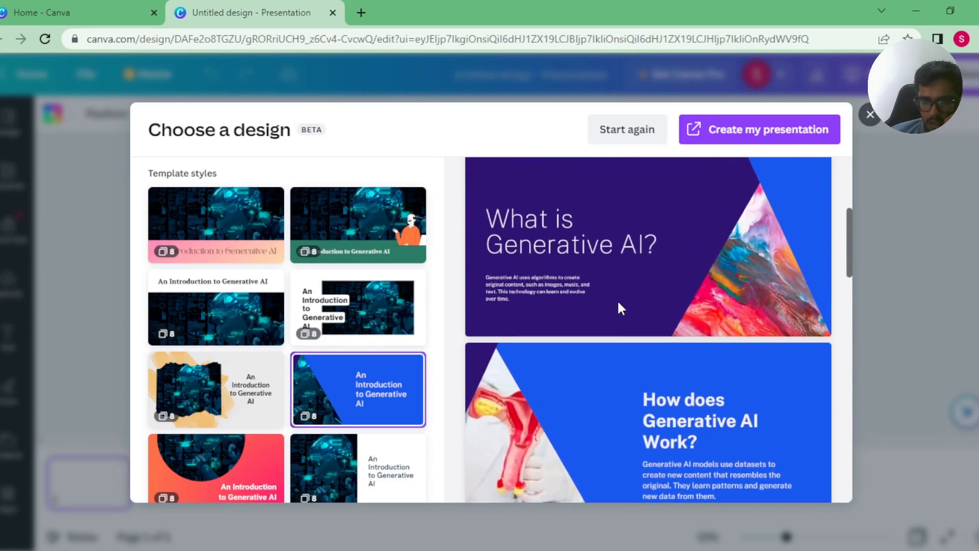
{"action": "scroll", "coordinate": [607, 316], "scroll_direction": "up", "scroll_amount": 3}
{"action": "left_click", "coordinate": [219, 459]}
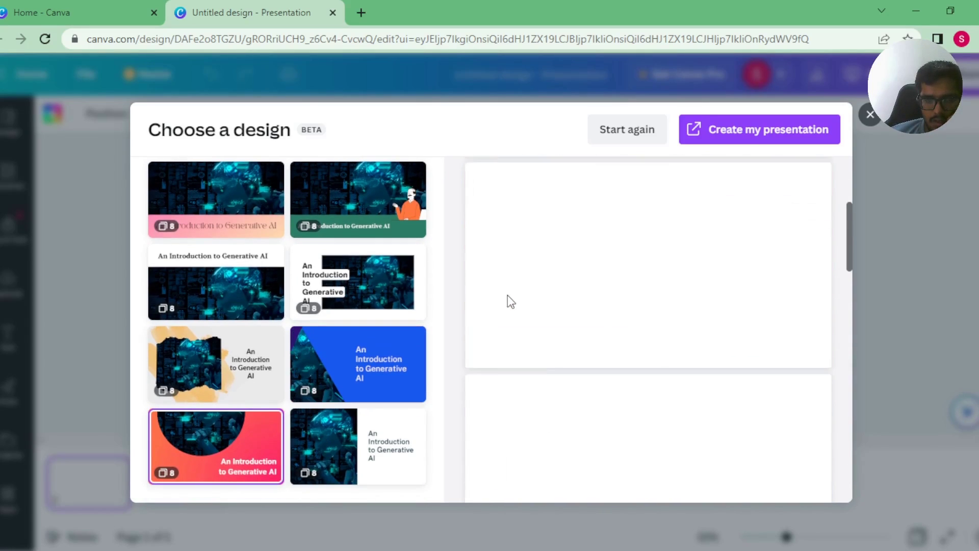
{"action": "scroll", "coordinate": [507, 295], "scroll_direction": "down", "scroll_amount": 7}
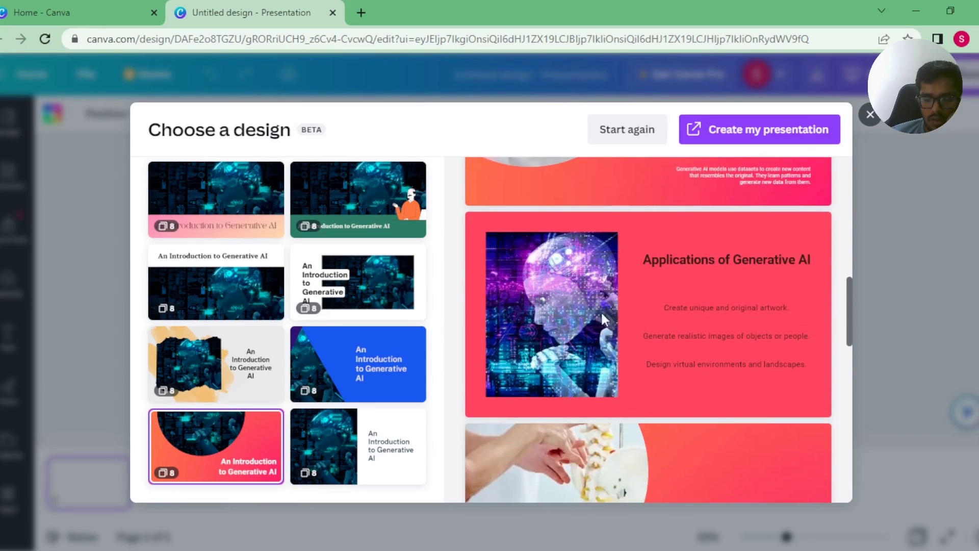
{"action": "scroll", "coordinate": [616, 293], "scroll_direction": "down", "scroll_amount": 3}
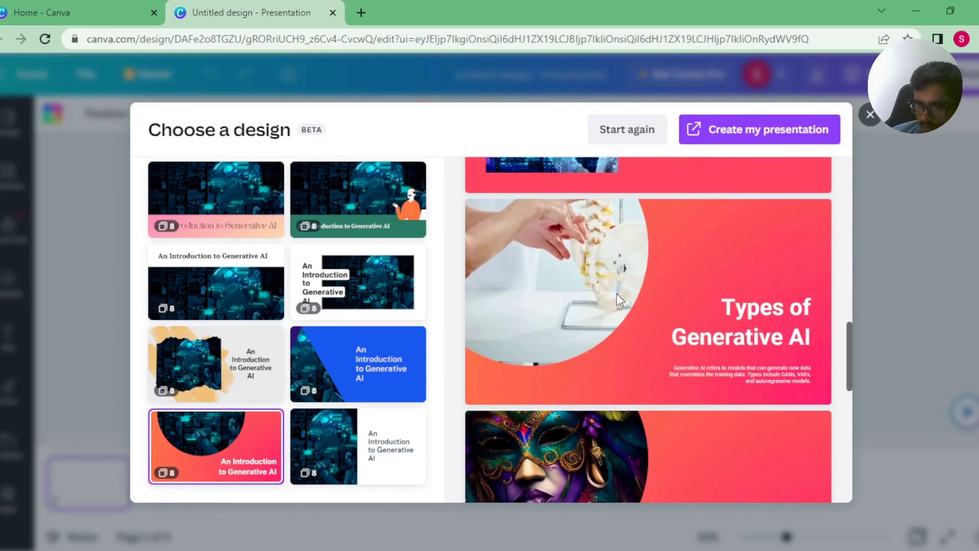
{"action": "scroll", "coordinate": [616, 293], "scroll_direction": "down", "scroll_amount": 3}
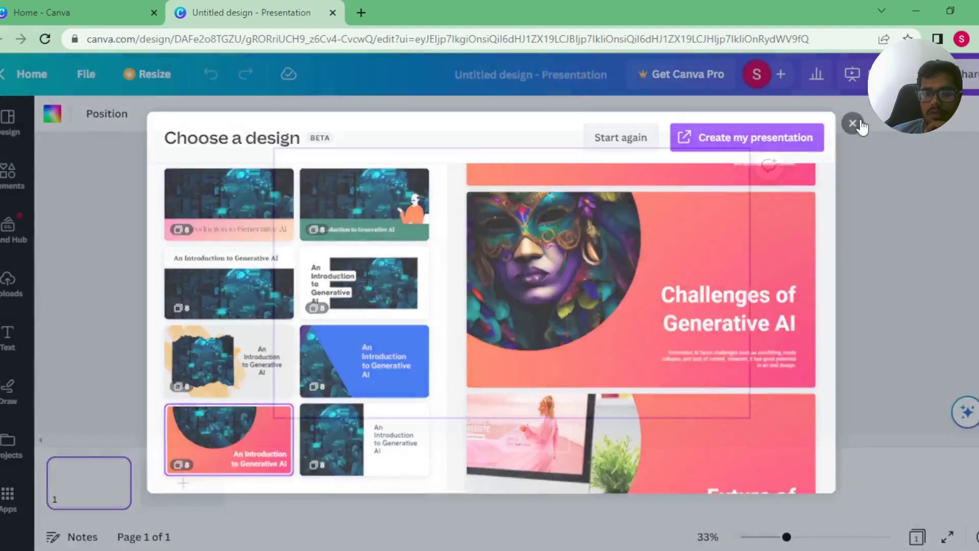
{"action": "left_click", "coordinate": [30, 9]}
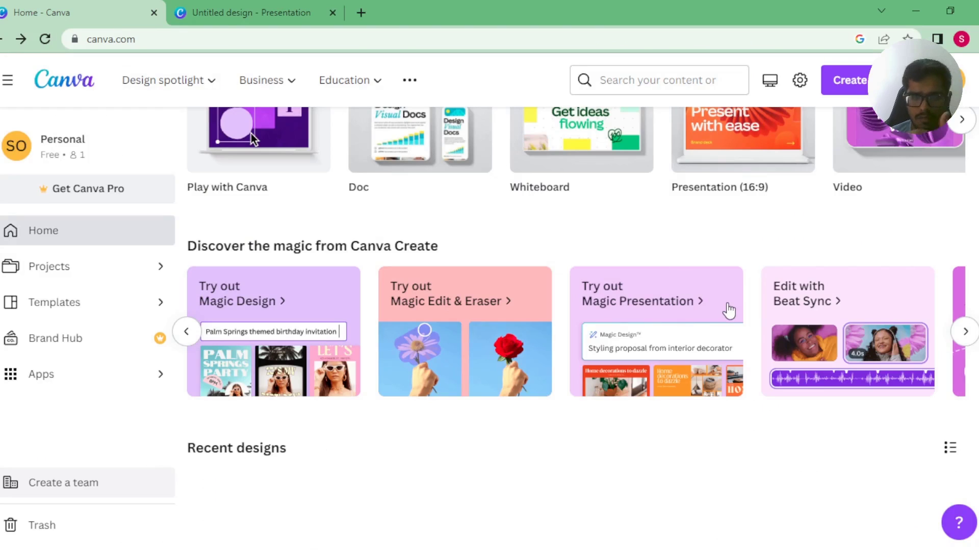
Open the Beat Sync sample video and close the old presentation tab.
{"action": "left_click", "coordinate": [889, 290]}
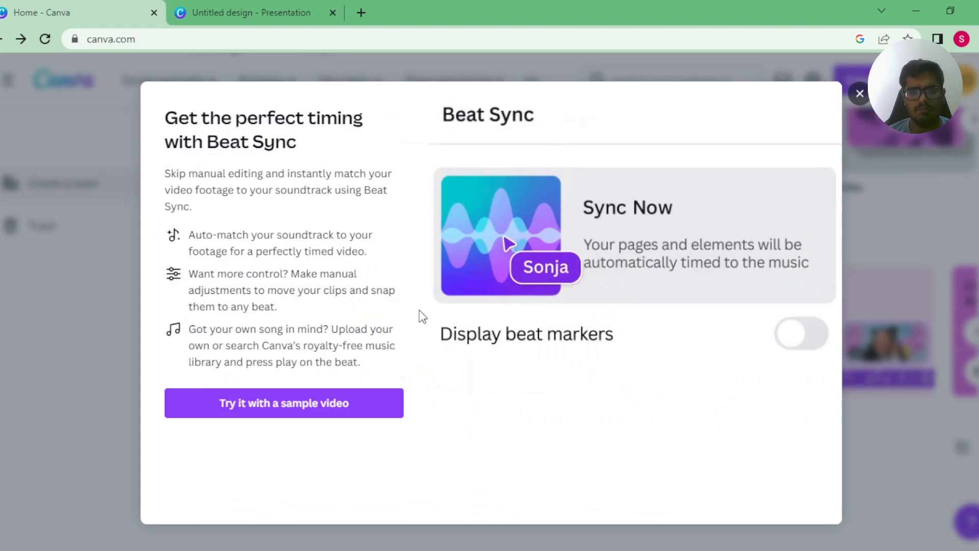
{"action": "left_click", "coordinate": [247, 411]}
{"action": "left_click", "coordinate": [403, 14]}
{"action": "middle_click", "coordinate": [402, 15]}
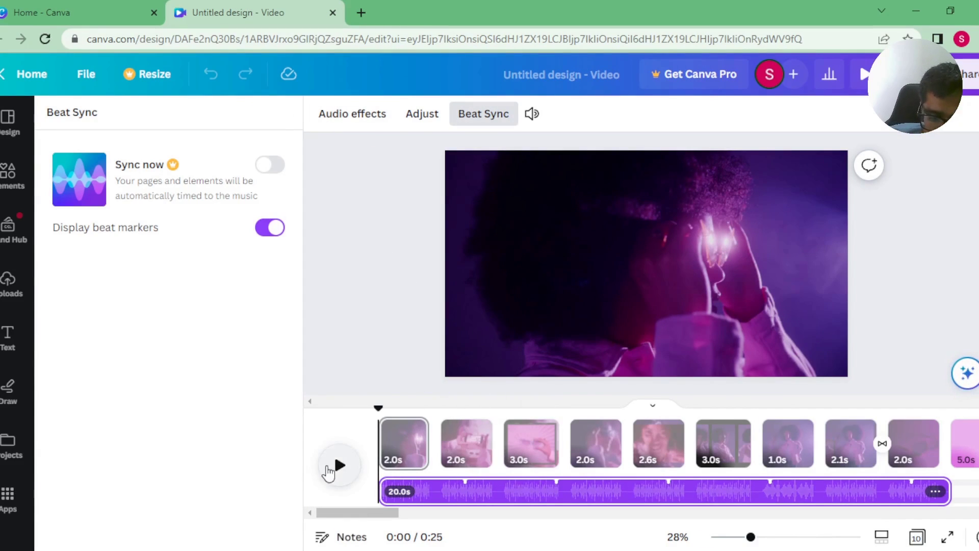
Play the 25-second Beat Sync sample video to the end, pausing once midway.
{"action": "left_click", "coordinate": [327, 468]}
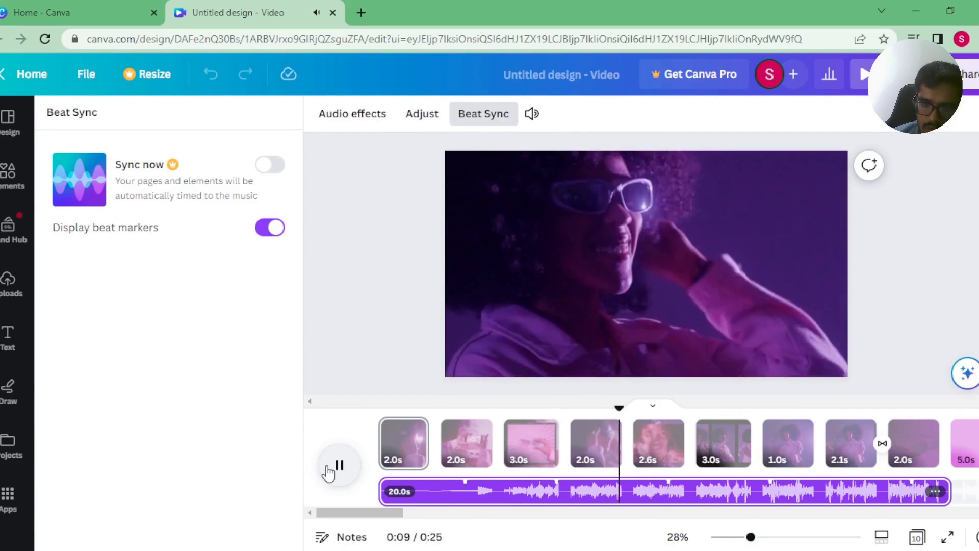
{"action": "left_click", "coordinate": [353, 476]}
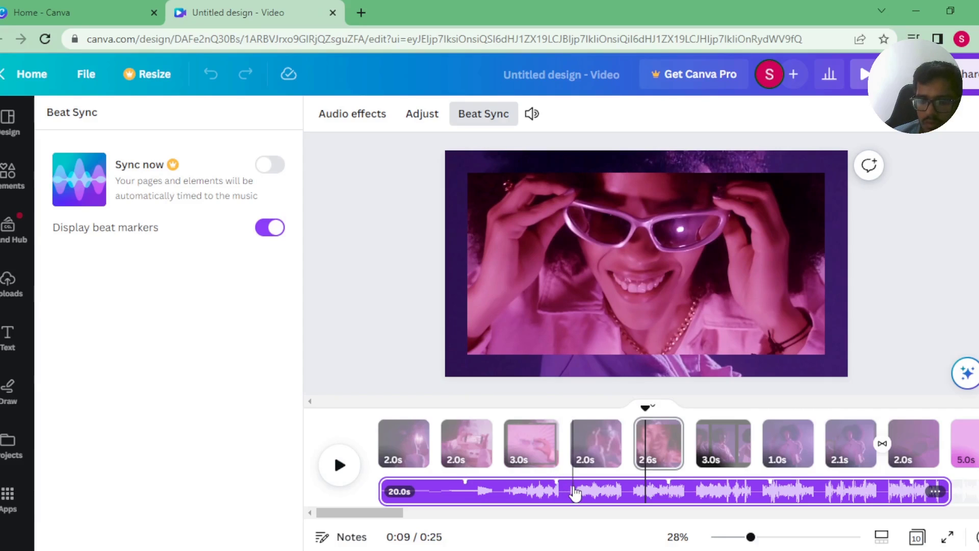
{"action": "left_click", "coordinate": [340, 464]}
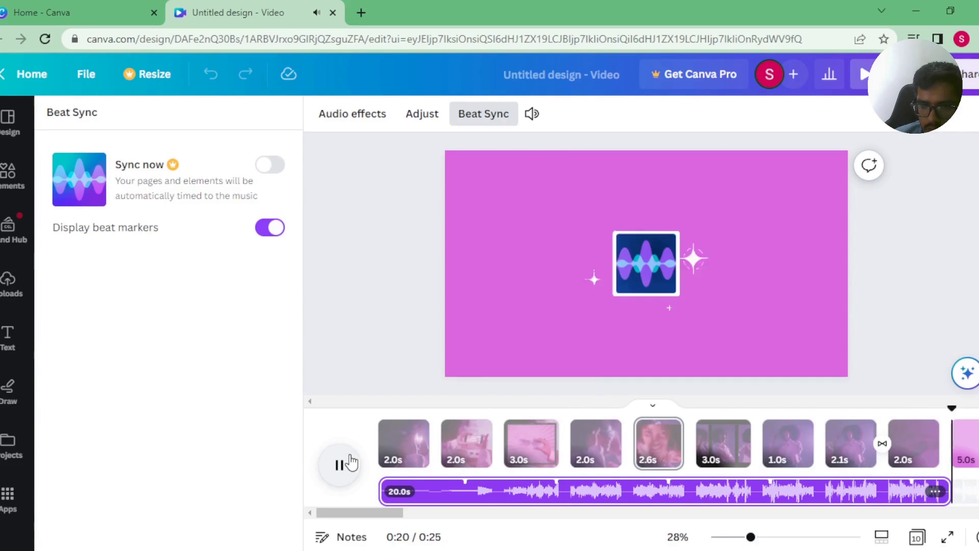
{"action": "left_click", "coordinate": [343, 463]}
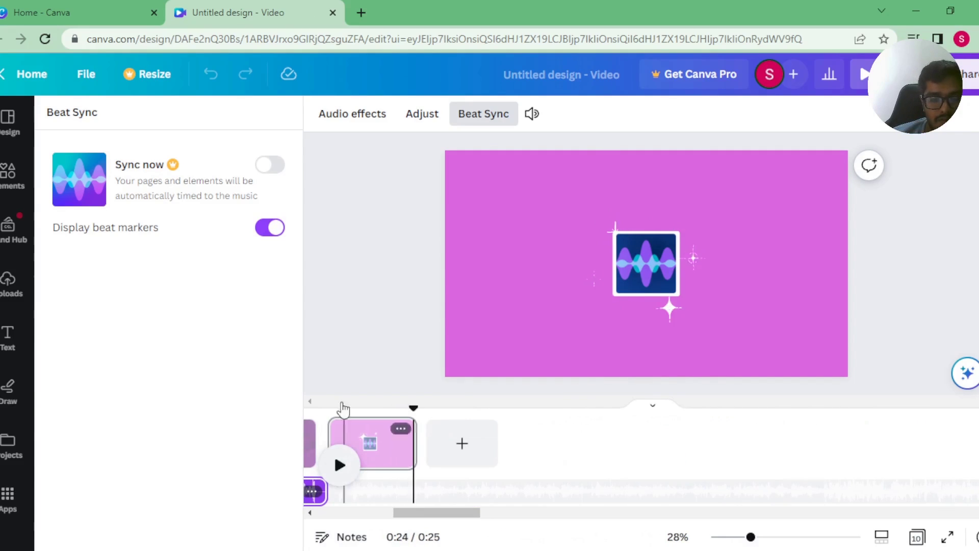
Close the sample video and record a custom flight path for the bee over the flowers.
{"action": "left_click", "coordinate": [332, 13]}
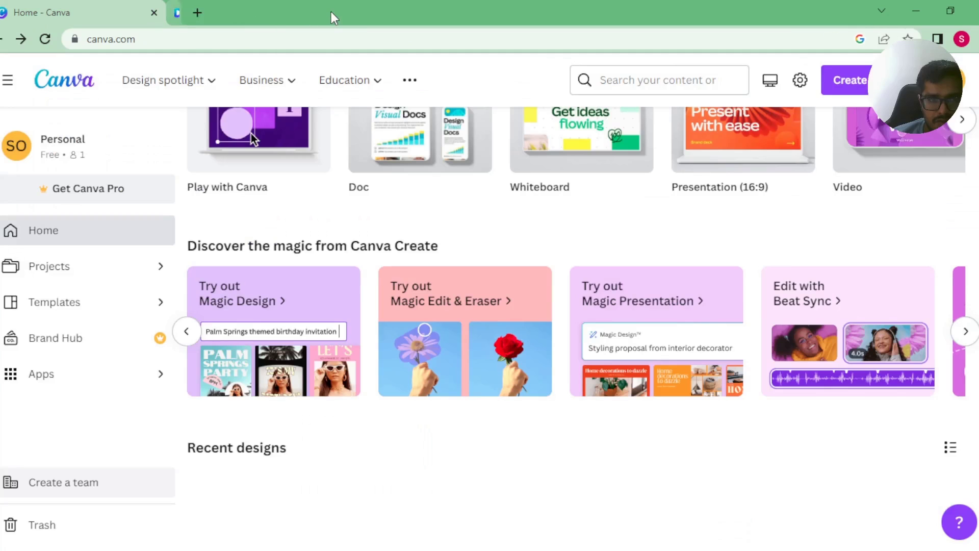
{"action": "left_click", "coordinate": [971, 334]}
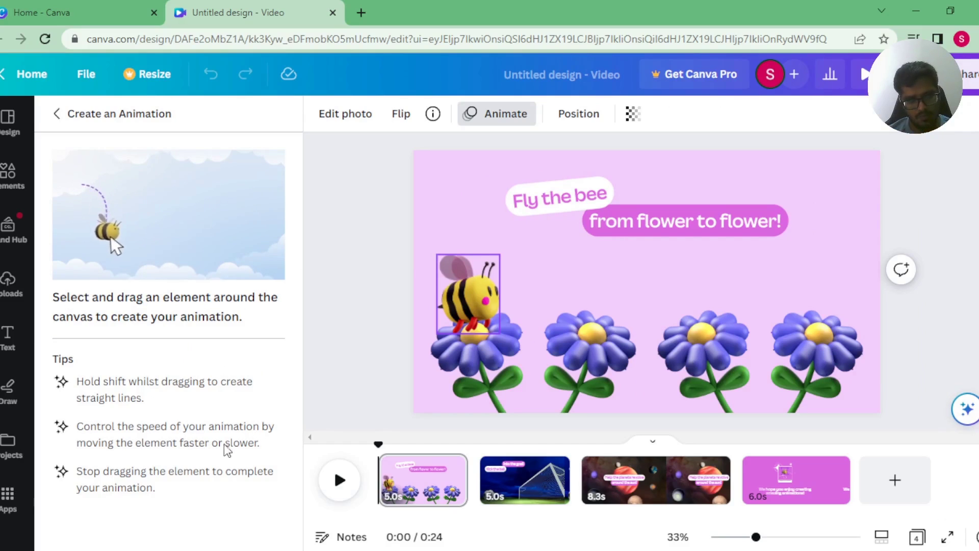
{"action": "left_click_drag", "start_coordinate": [467, 293], "coordinate": [801, 283]}
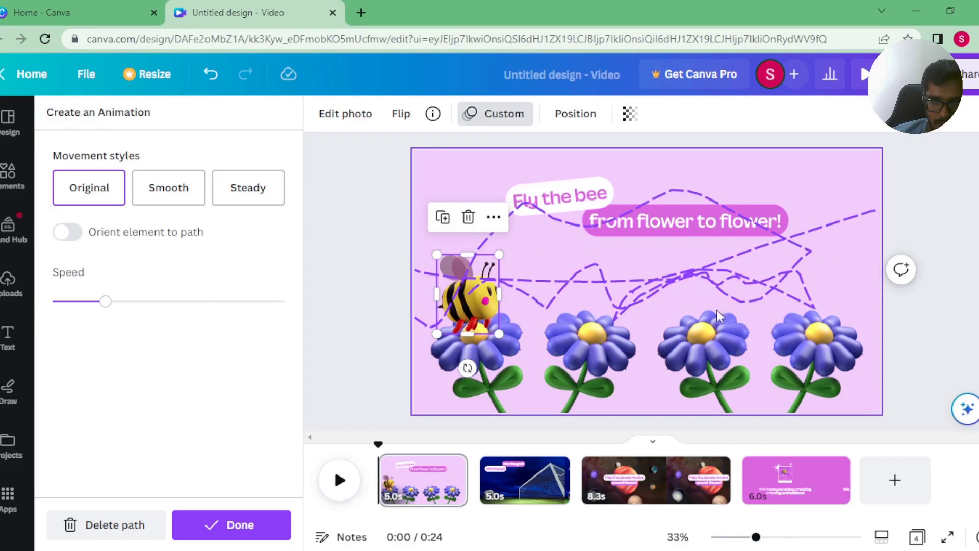
Animate the soccer ball along a custom path into the goal.
{"action": "left_click", "coordinate": [505, 437]}
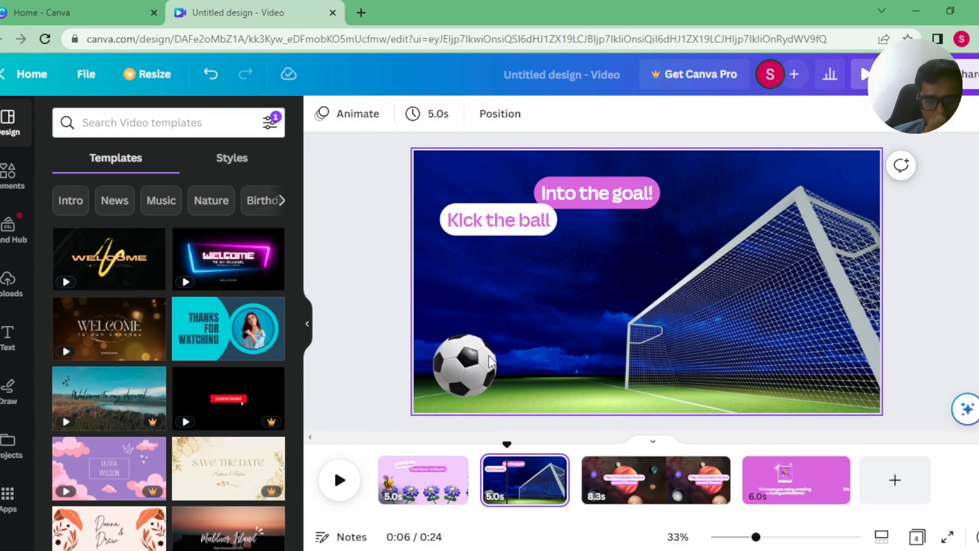
{"action": "left_click", "coordinate": [464, 365]}
{"action": "left_click", "coordinate": [506, 115]}
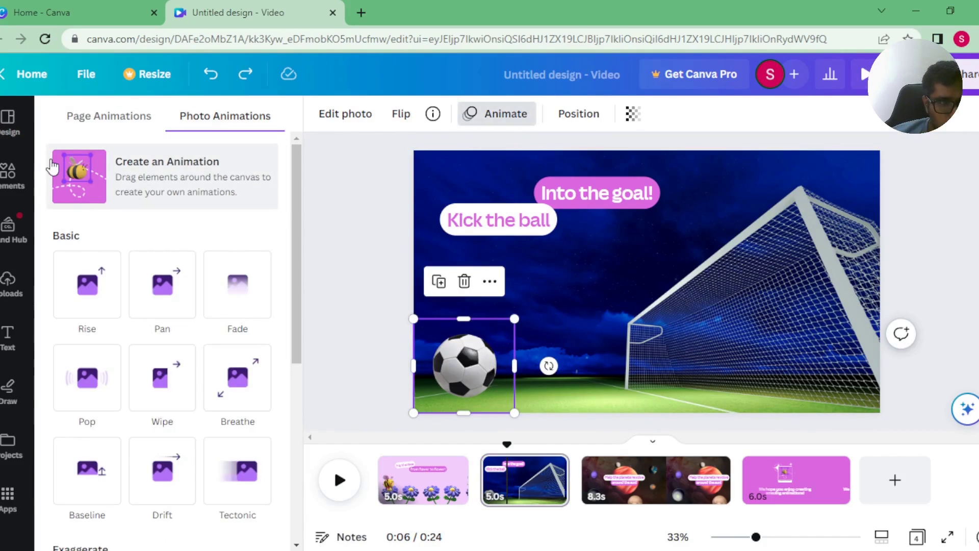
{"action": "left_click", "coordinate": [82, 176]}
{"action": "left_click_drag", "start_coordinate": [436, 394], "coordinate": [685, 348]}
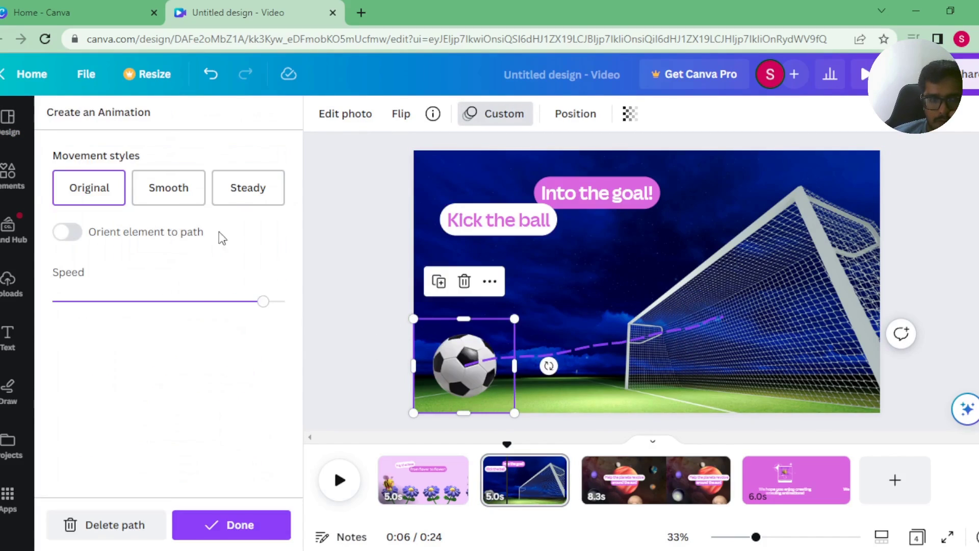
{"action": "left_click", "coordinate": [507, 116]}
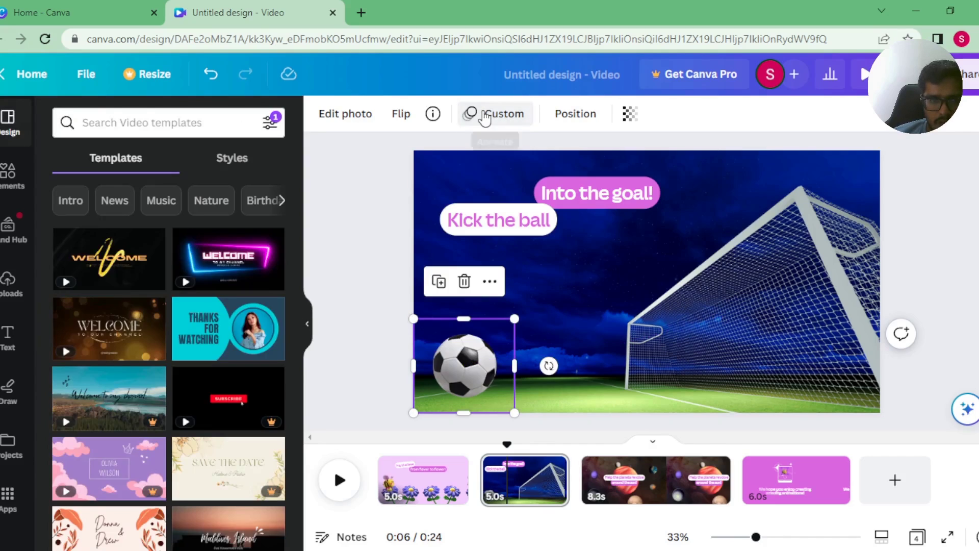
{"action": "left_click", "coordinate": [490, 114]}
Give the lower-left planet a custom motion path and play the video preview.
{"action": "left_click", "coordinate": [502, 116]}
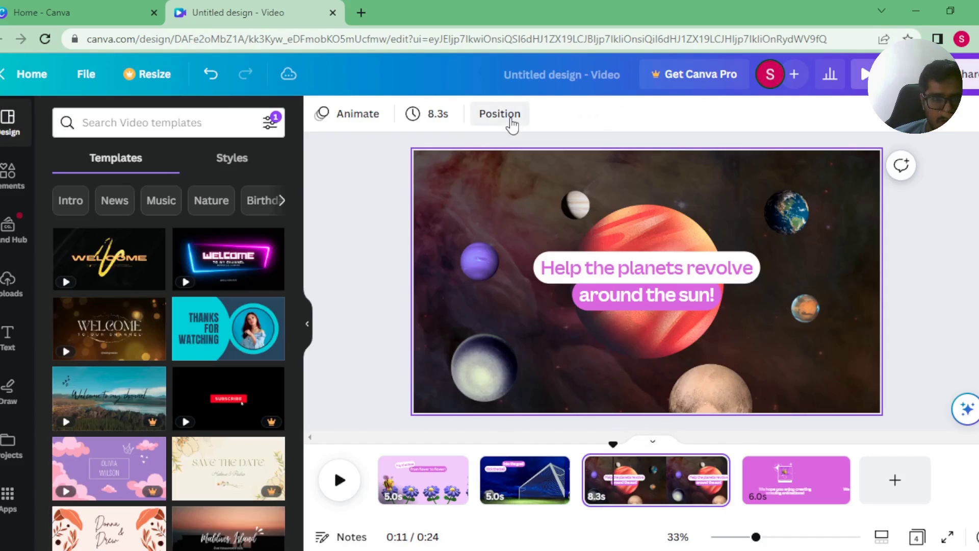
{"action": "left_click", "coordinate": [352, 115]}
{"action": "left_click", "coordinate": [489, 363]}
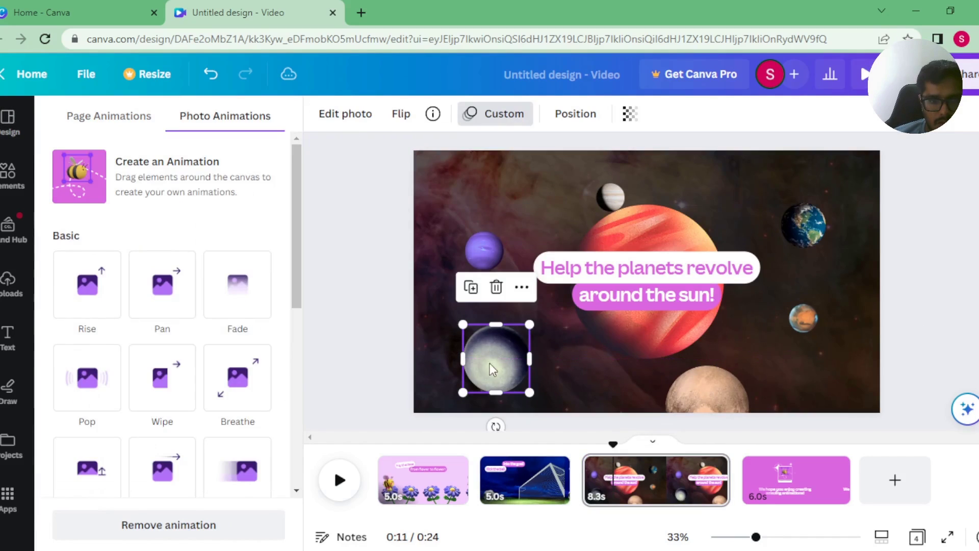
{"action": "left_click", "coordinate": [484, 250]}
{"action": "left_click", "coordinate": [406, 385]}
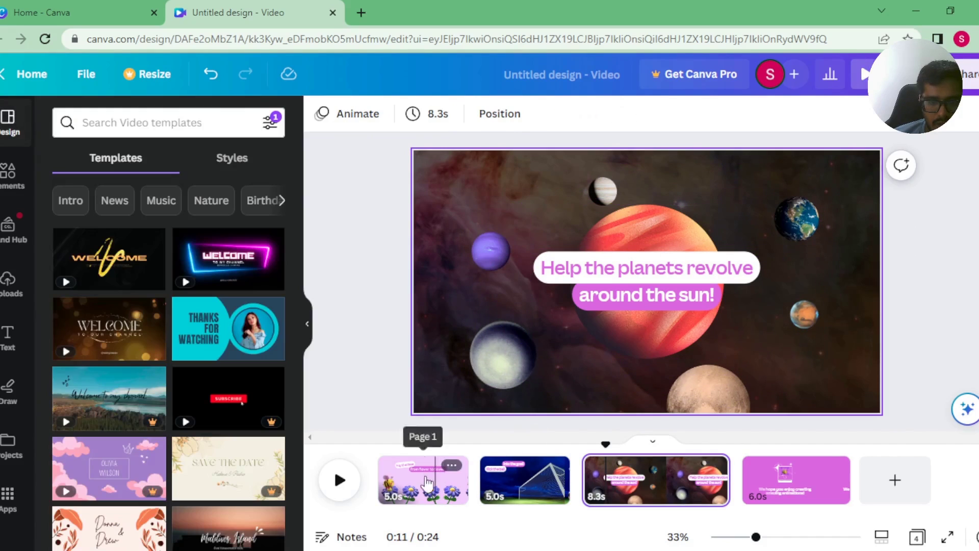
{"action": "key", "text": "space"}
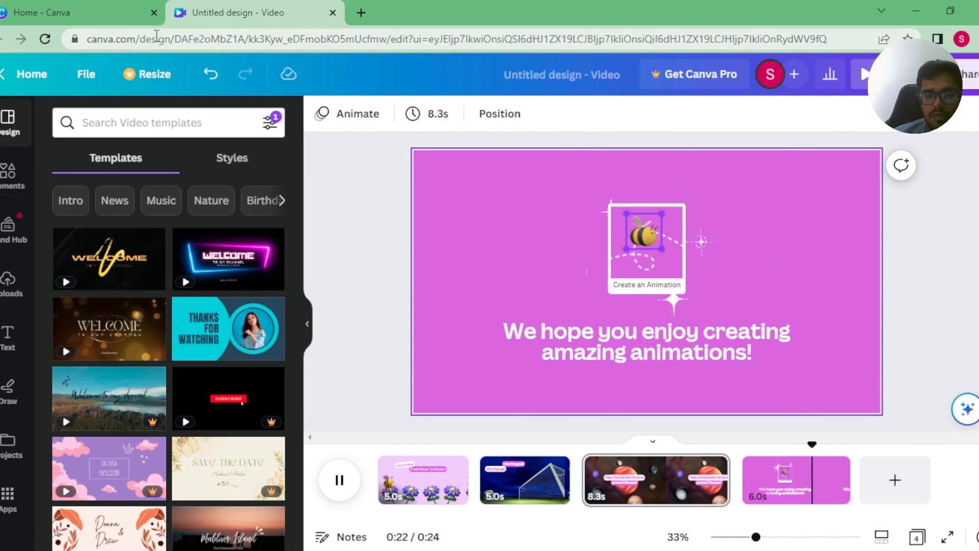
From the Canva home page, preview the Brand Hub card, then open the 1080×1080 'Hello' Translate sample.
{"action": "left_click", "coordinate": [133, 13]}
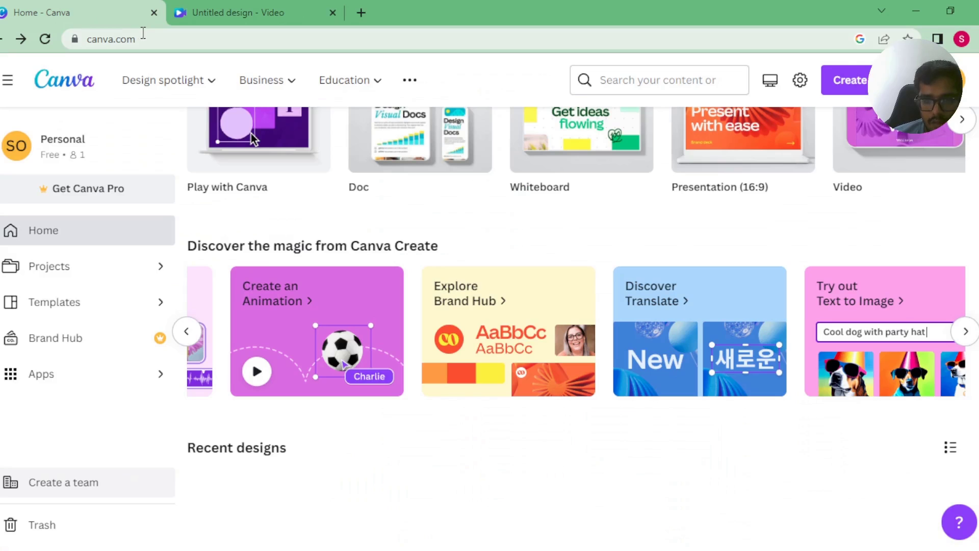
{"action": "left_click", "coordinate": [472, 316]}
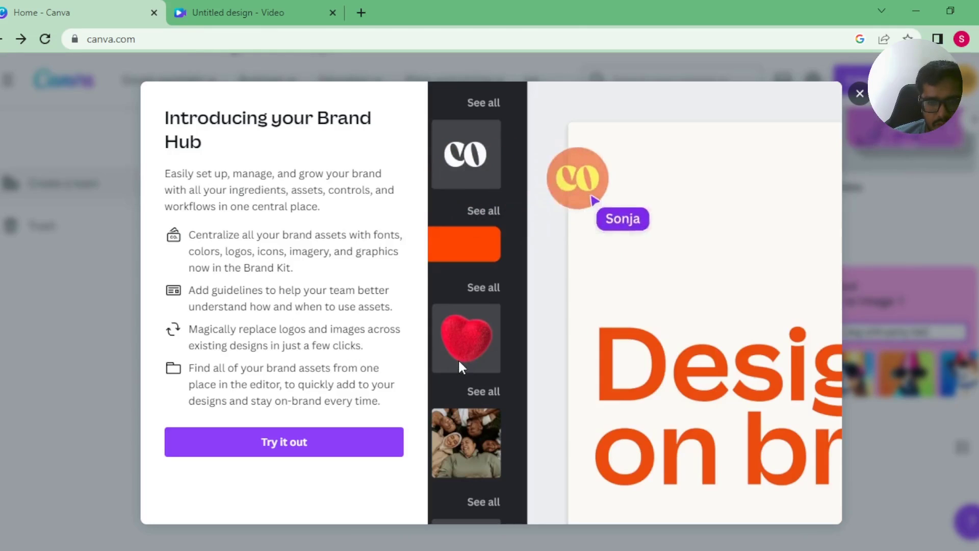
{"action": "left_click", "coordinate": [100, 300]}
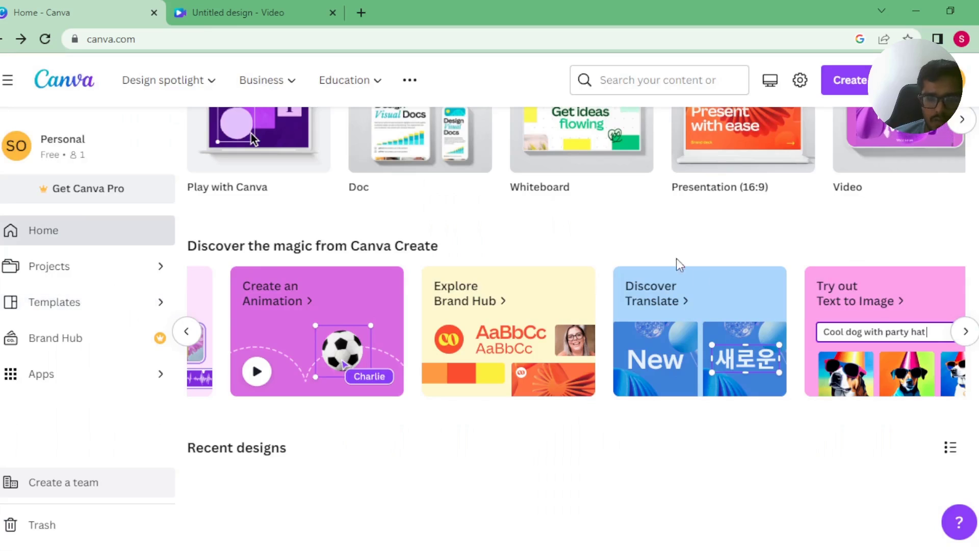
{"action": "left_click", "coordinate": [661, 306]}
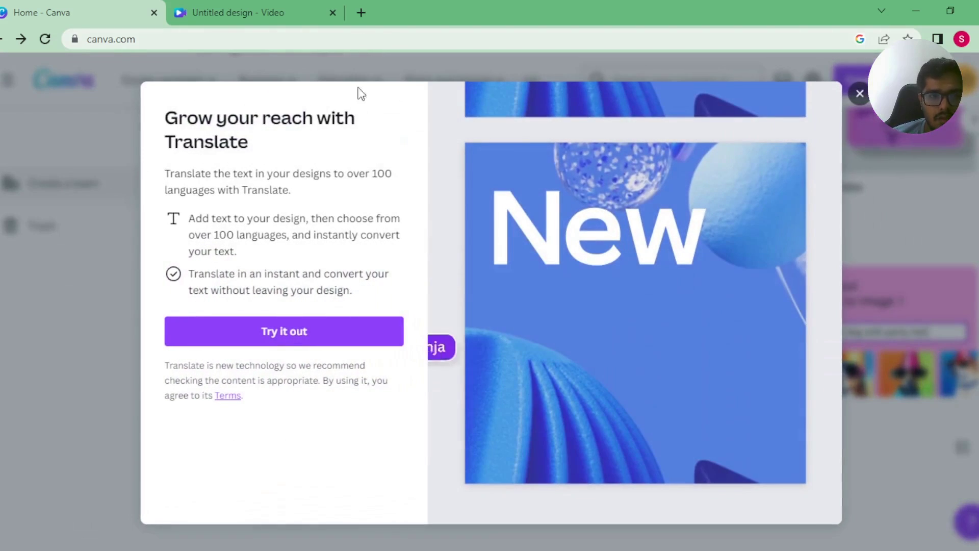
{"action": "left_click", "coordinate": [308, 340]}
Close the video tab and translate the Hello post's Page 1 into Bengali.
{"action": "left_click", "coordinate": [511, 13]}
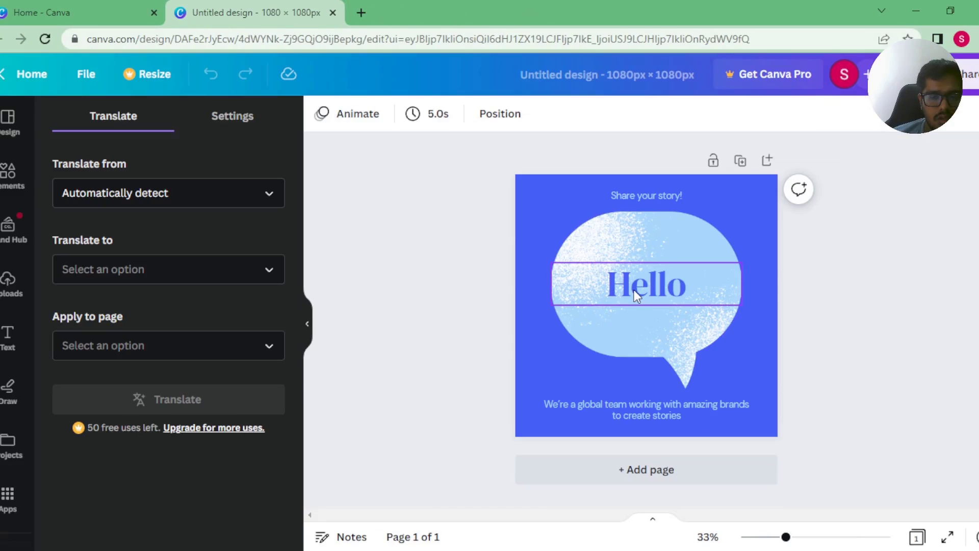
{"action": "left_click", "coordinate": [634, 290]}
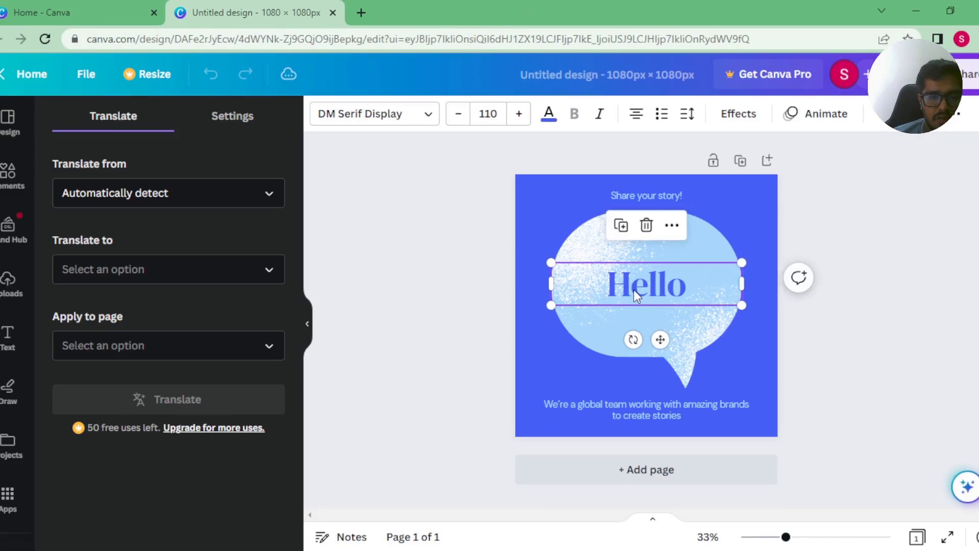
{"action": "left_click", "coordinate": [305, 250]}
{"action": "left_click", "coordinate": [239, 200]}
{"action": "left_click", "coordinate": [442, 253]}
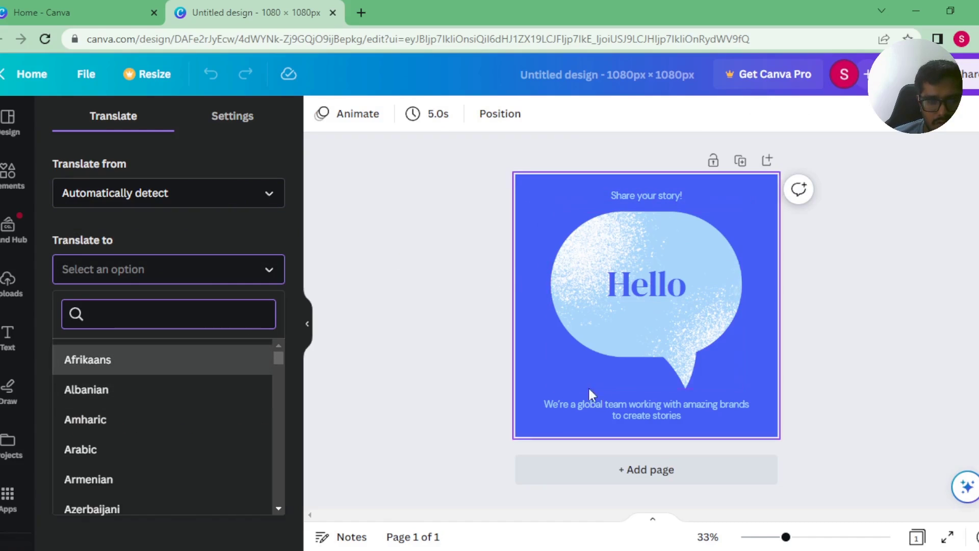
{"action": "left_click", "coordinate": [102, 359]}
{"action": "left_click", "coordinate": [168, 345]}
{"action": "left_click", "coordinate": [168, 373]}
{"action": "left_click", "coordinate": [192, 399]}
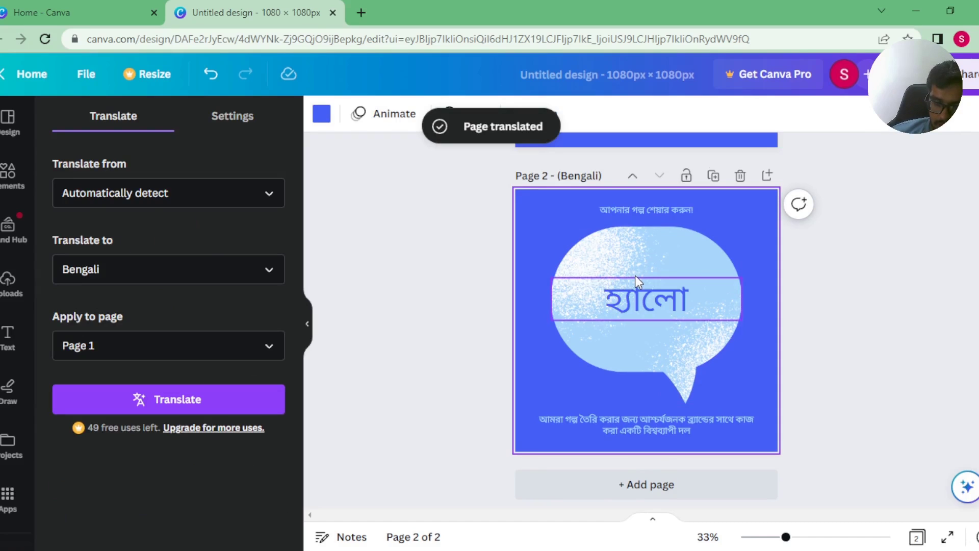
Check the new Bengali Page 2 and return to the Canva home page.
{"action": "scroll", "coordinate": [576, 261], "scroll_direction": "up", "scroll_amount": 5}
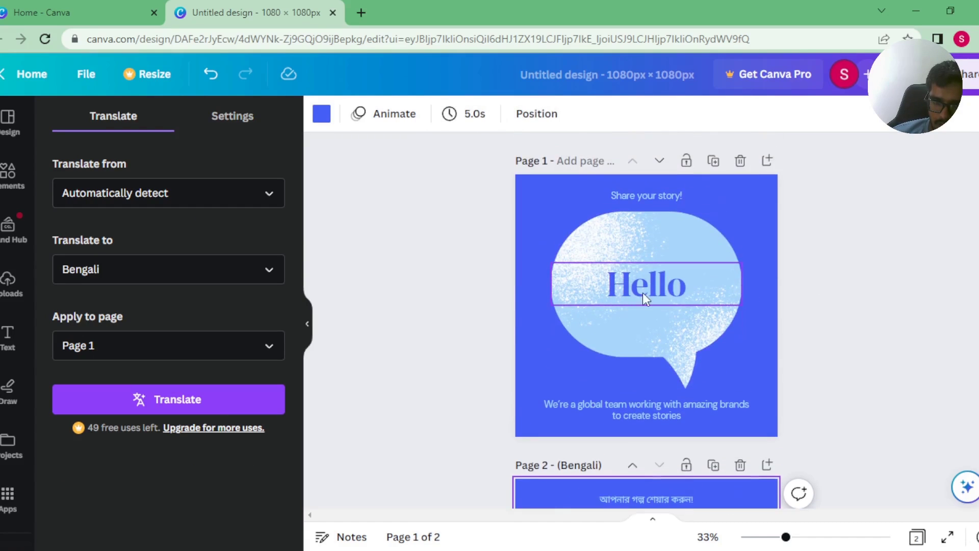
{"action": "scroll", "coordinate": [658, 255], "scroll_direction": "down", "scroll_amount": 5}
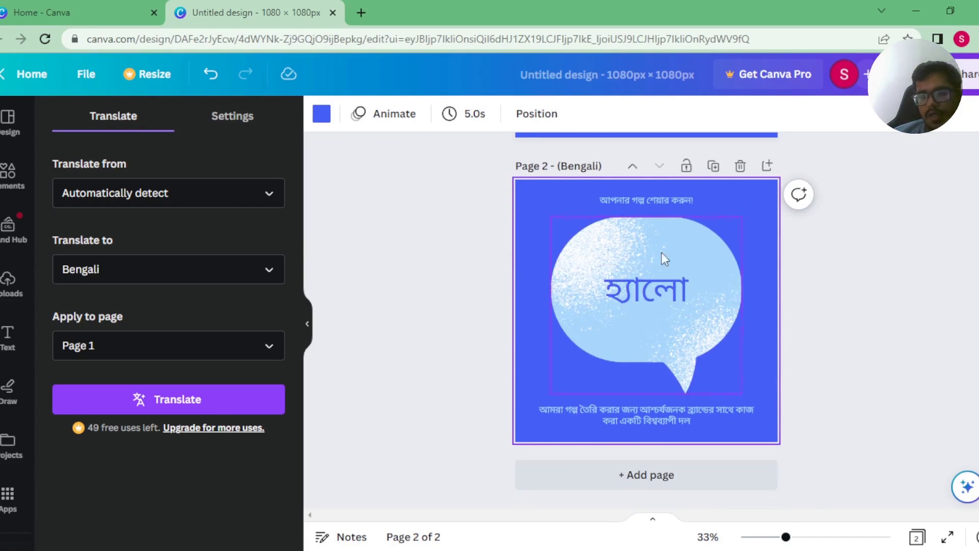
{"action": "scroll", "coordinate": [535, 266], "scroll_direction": "up", "scroll_amount": 5}
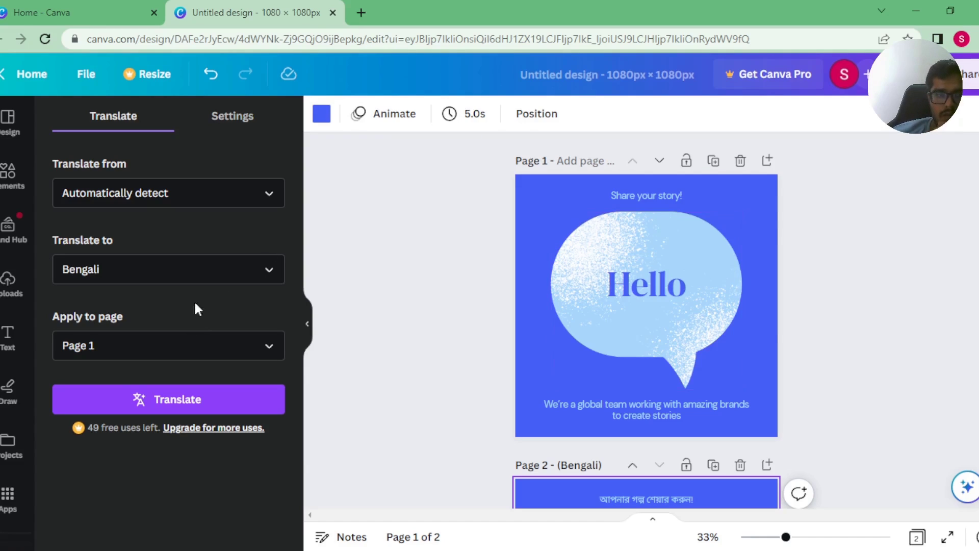
{"action": "left_click", "coordinate": [94, 7]}
Generate Text to Image results for the prompt 'Dog on a subway' in the Dreamlike style.
{"action": "left_click", "coordinate": [917, 322]}
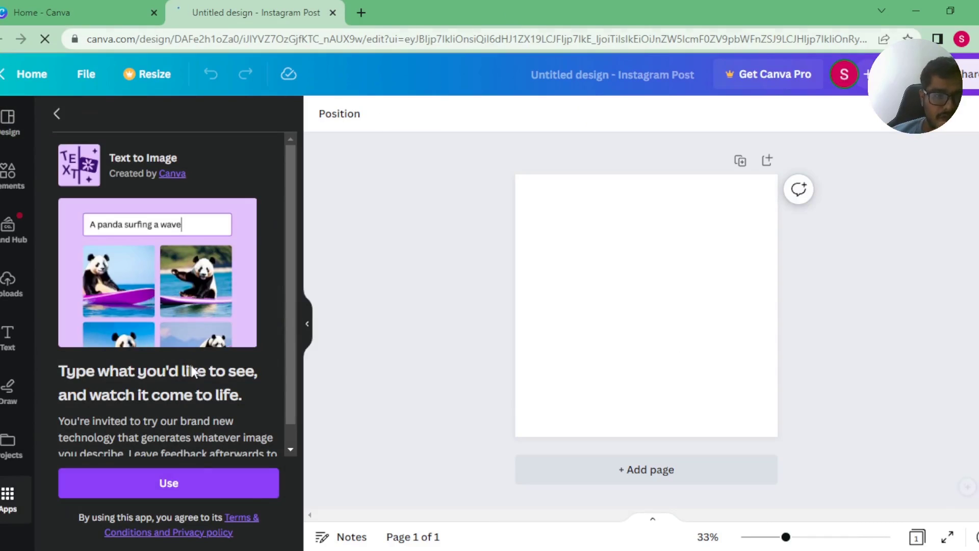
{"action": "left_click", "coordinate": [187, 479]}
{"action": "scroll", "coordinate": [175, 470], "scroll_direction": "down", "scroll_amount": 1}
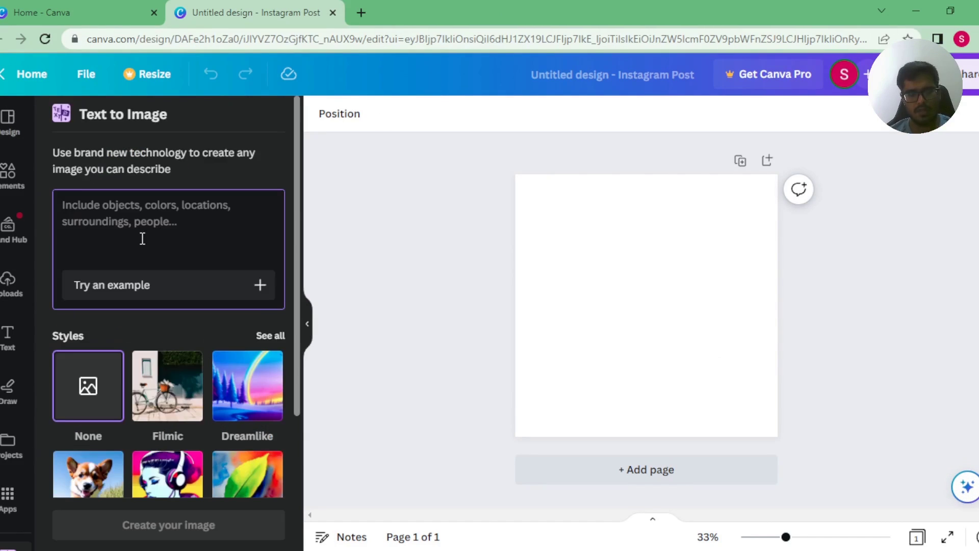
{"action": "type", "text": "Dog on a subway"}
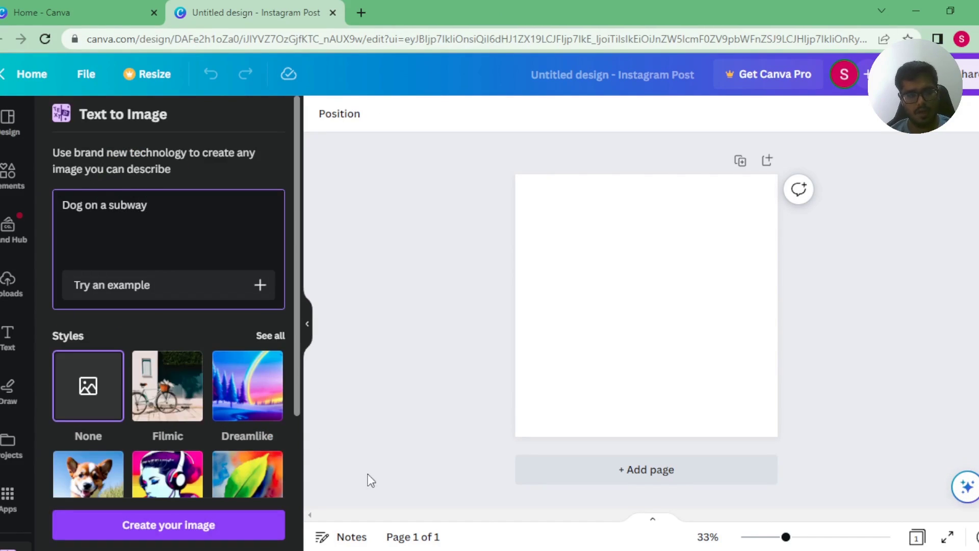
{"action": "left_click", "coordinate": [275, 415]}
{"action": "left_click", "coordinate": [169, 525]}
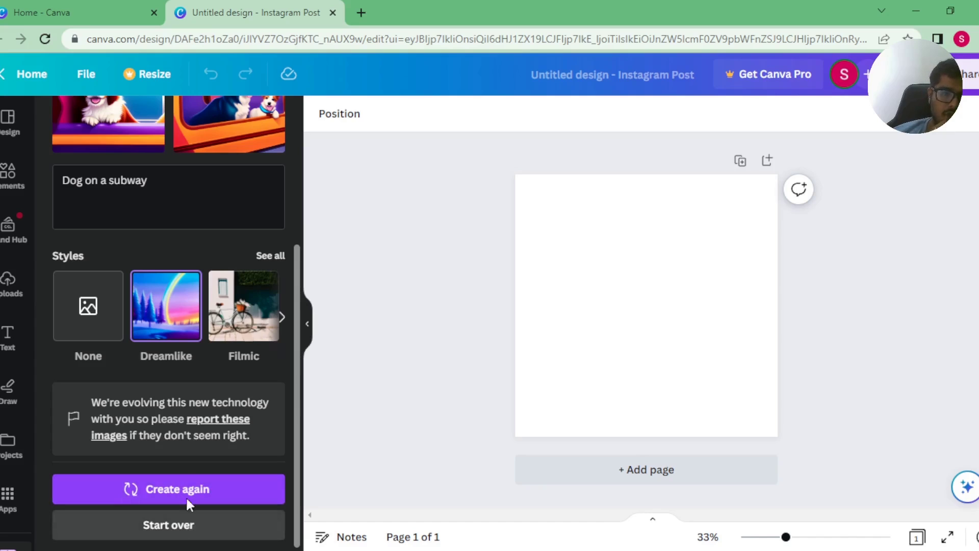
Regenerate the 'Dog on a subway' images in the Filmic style.
{"action": "scroll", "coordinate": [204, 363], "scroll_direction": "up", "scroll_amount": 5}
{"action": "scroll", "coordinate": [204, 363], "scroll_direction": "down", "scroll_amount": 5}
{"action": "left_click", "coordinate": [241, 298]}
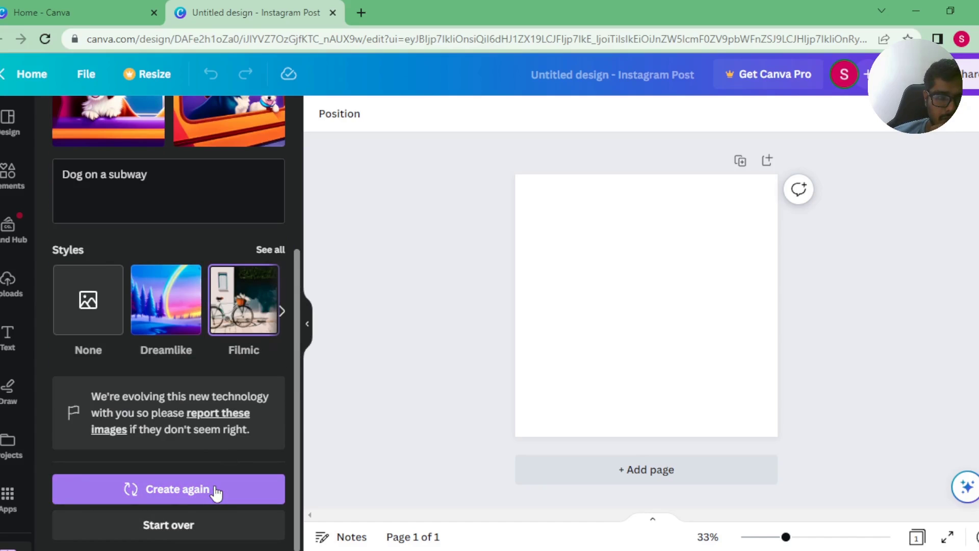
{"action": "left_click", "coordinate": [216, 492]}
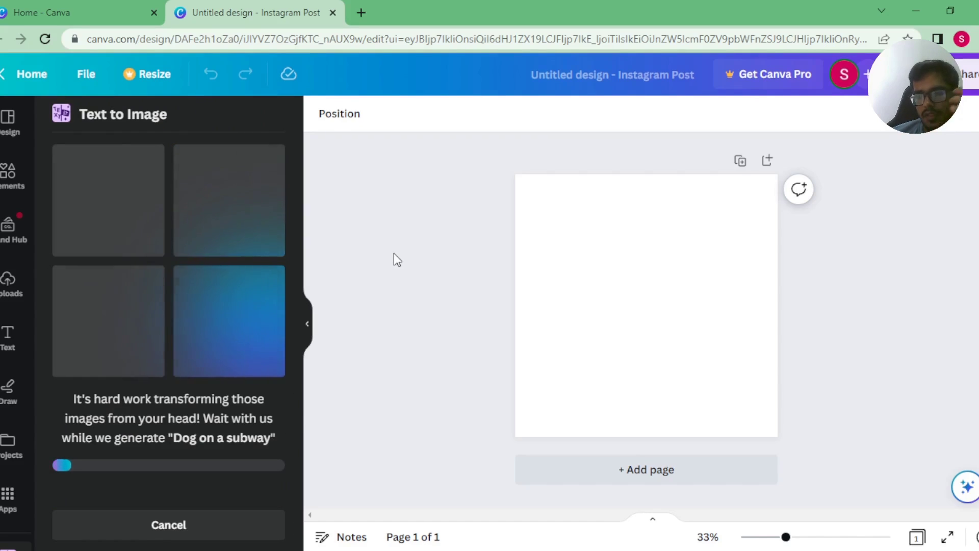